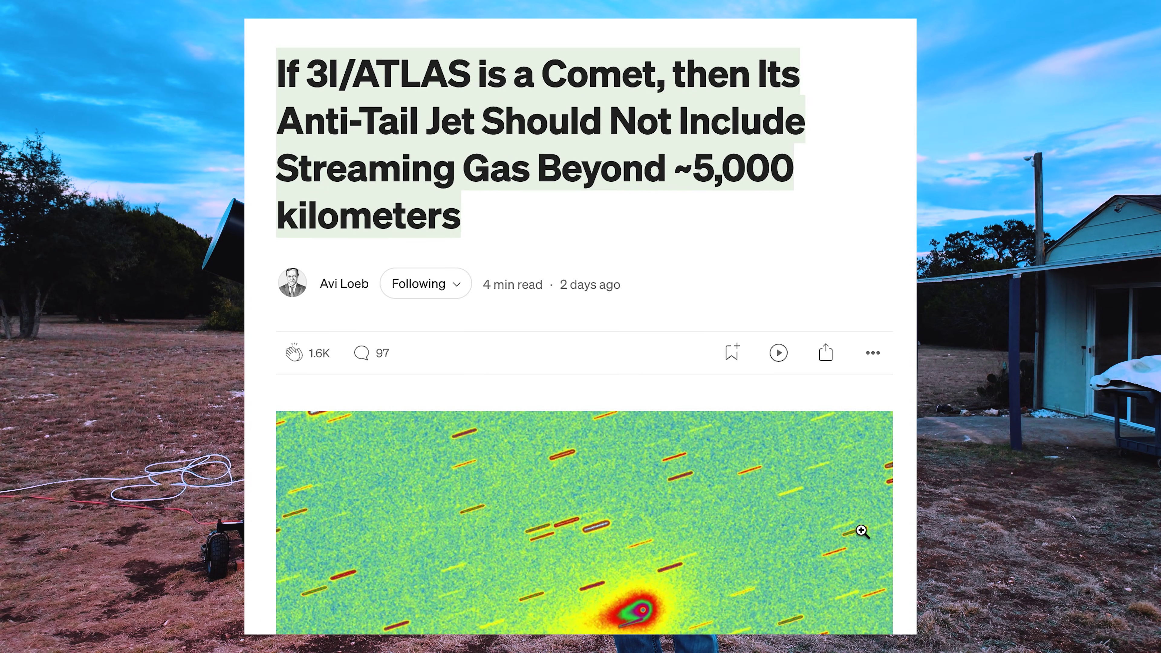
Scroll the 3I/ATLAS anti-tail article past the two false-colour comet images and caption to the opening paragraph.
scroll(862, 531, "down", 4)
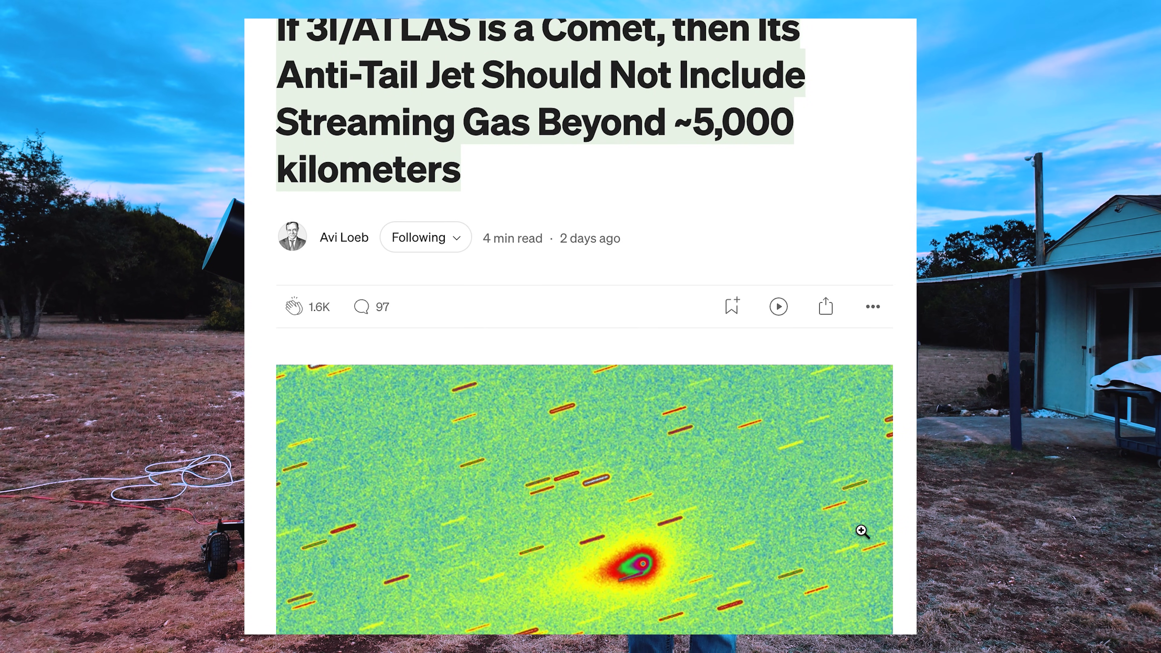
scroll(862, 531, "down", 8)
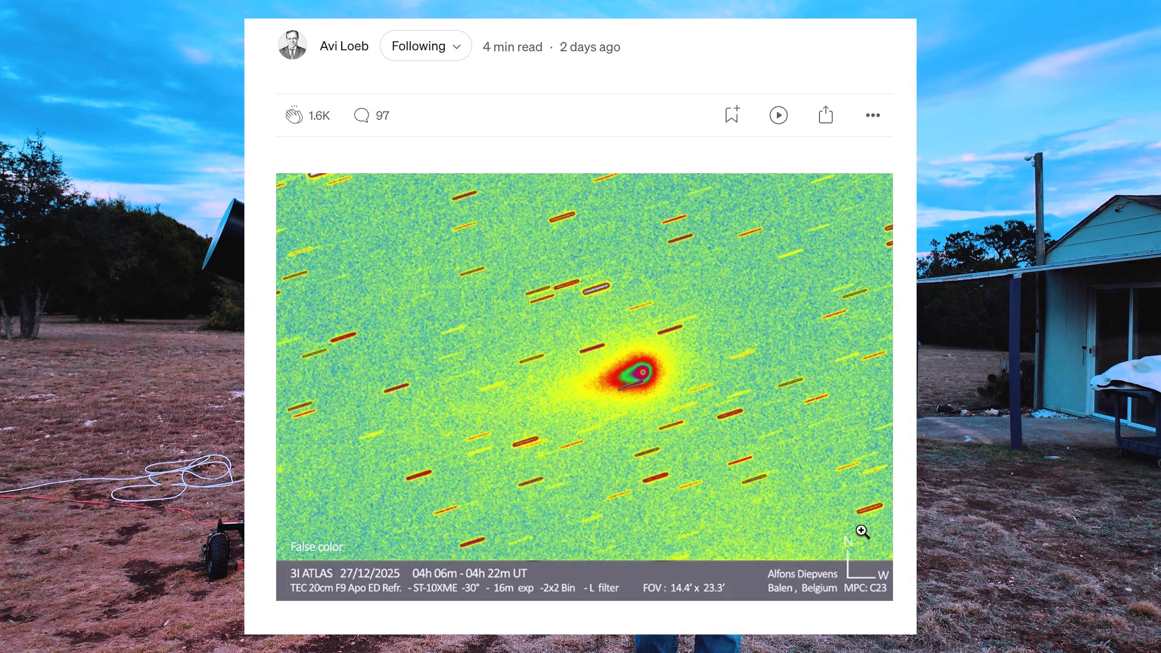
scroll(862, 532, "down", 9)
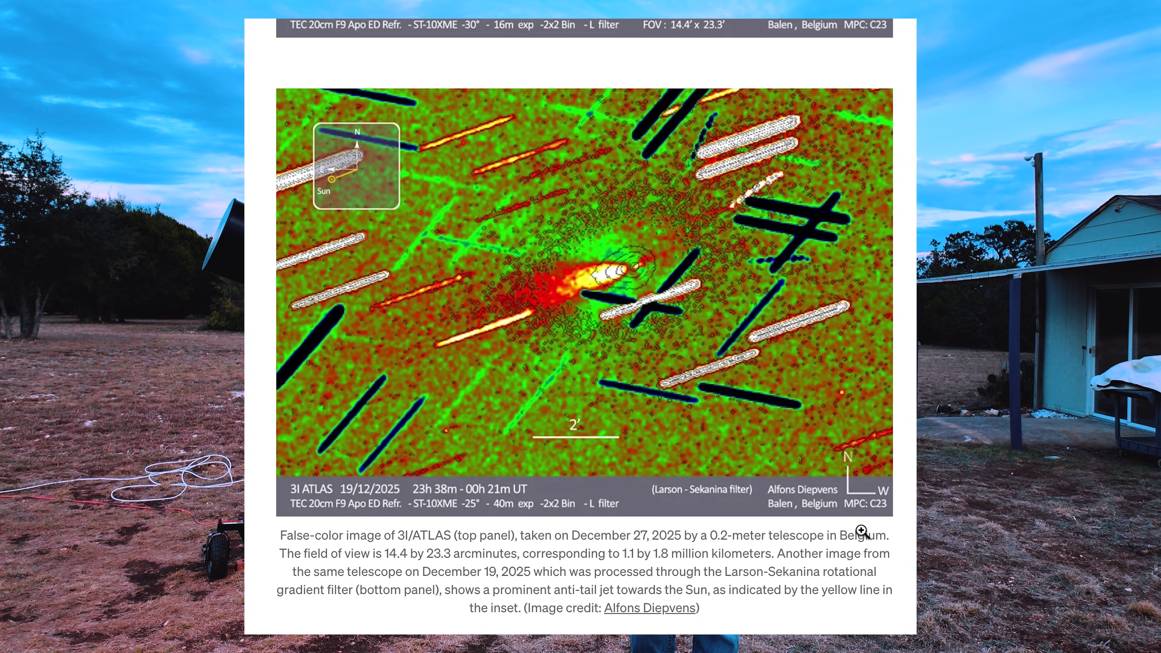
scroll(862, 531, "down", 5)
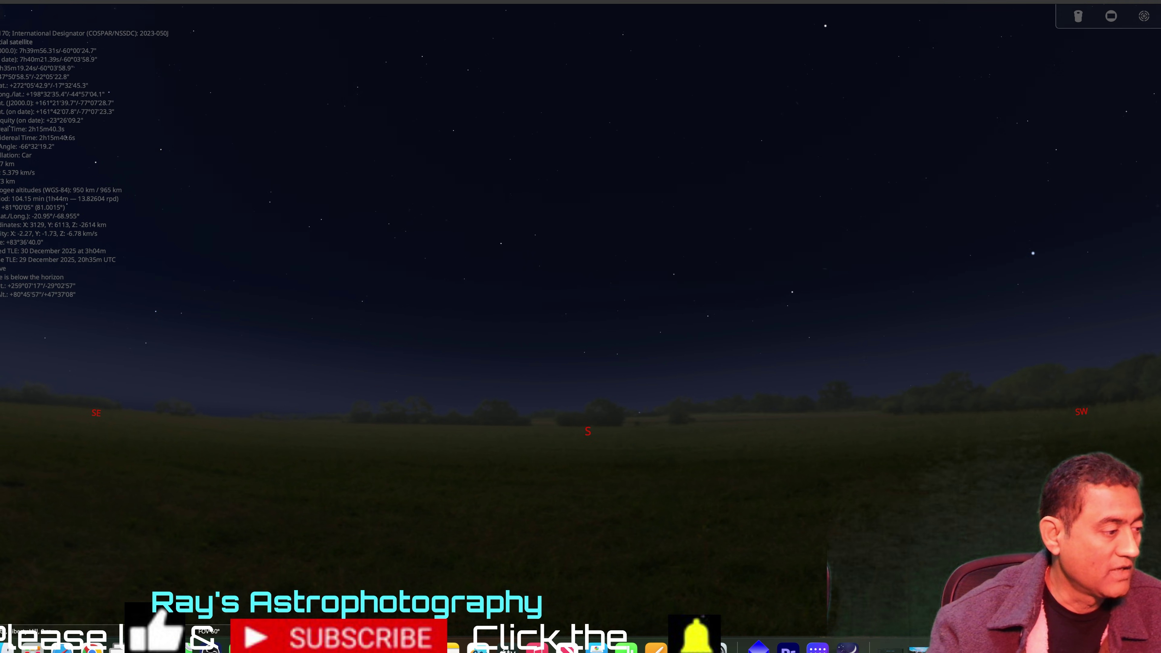
Search for 3I/ATLAS (2025), centre it in the sky view, and speed up simulated time.
left_click(1, 497)
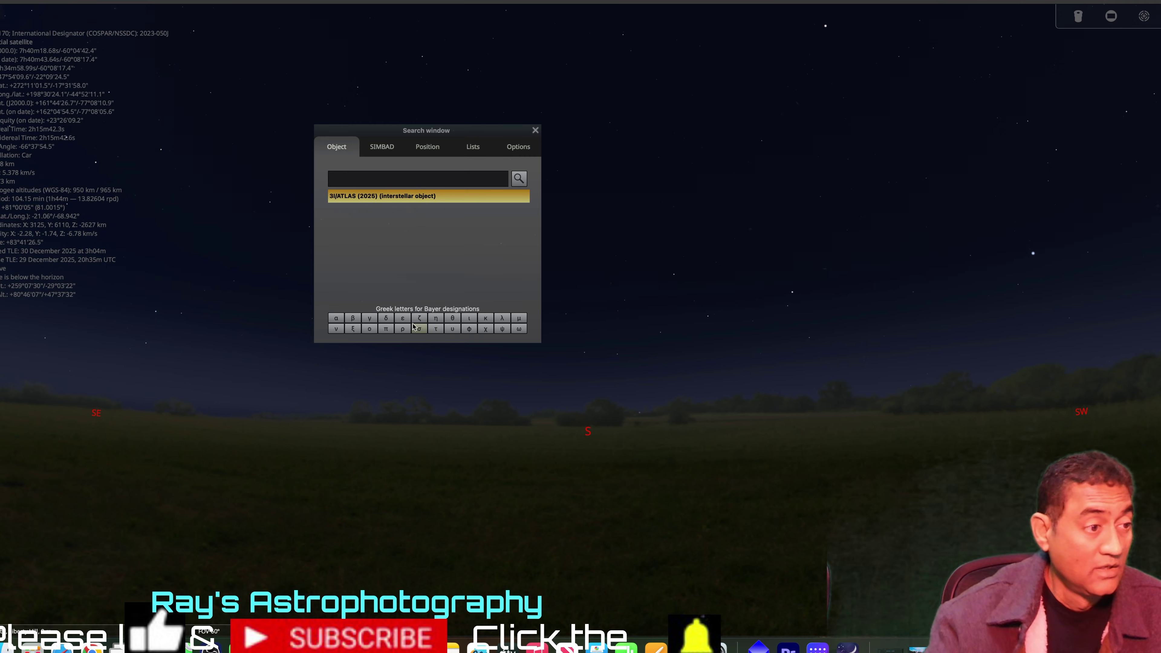
left_click(417, 199)
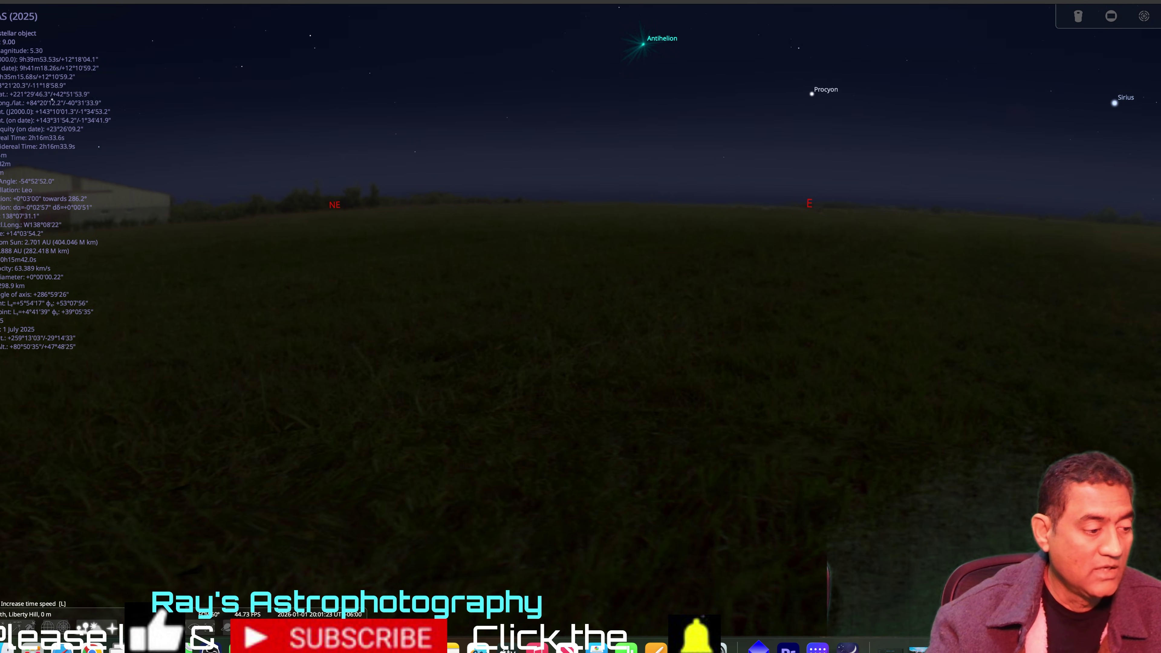
key("l")
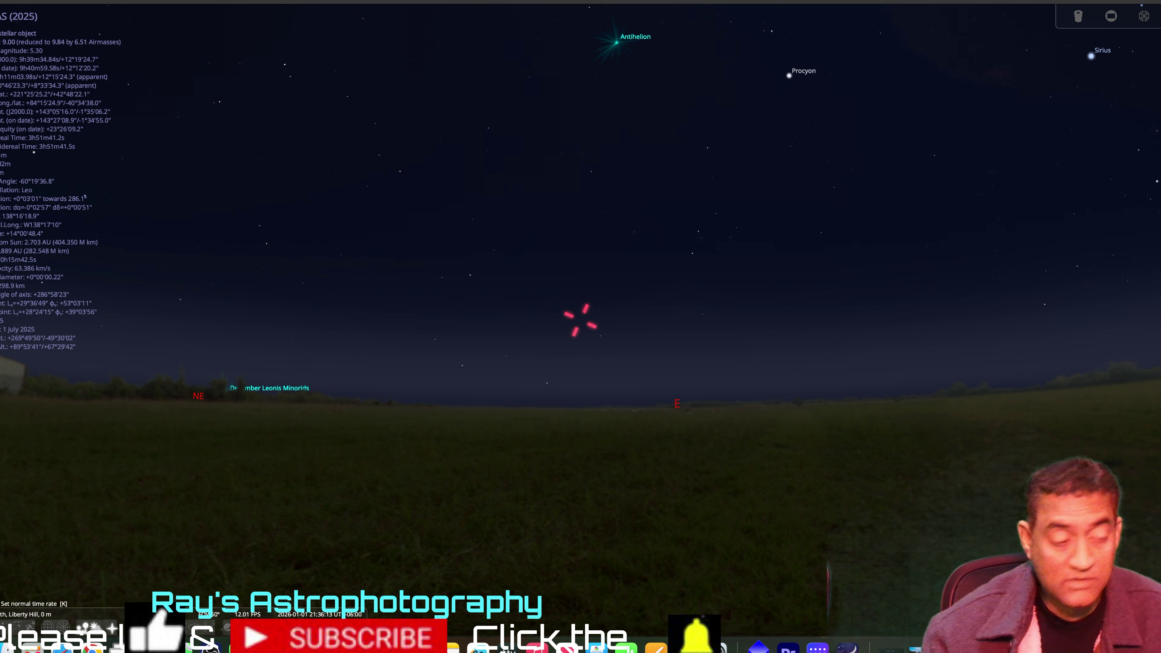
Zoom out, pan left and rotate the fisheye view around the horizon near 3I/ATLAS.
scroll(617, 444, "down", 2)
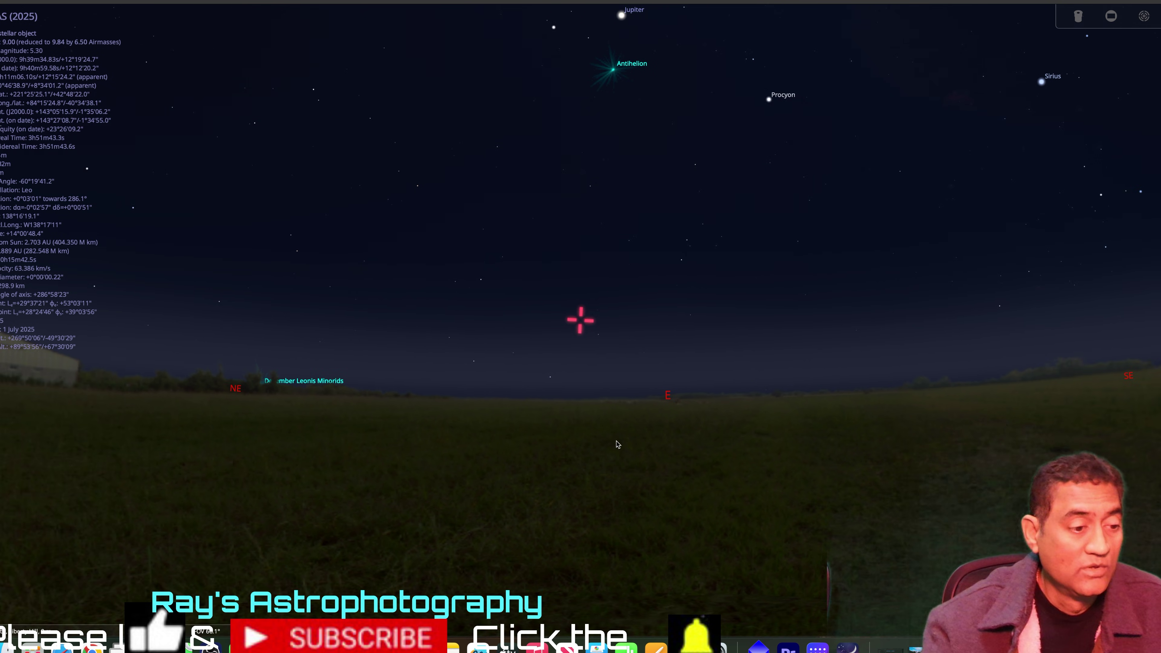
scroll(617, 444, "down", 3)
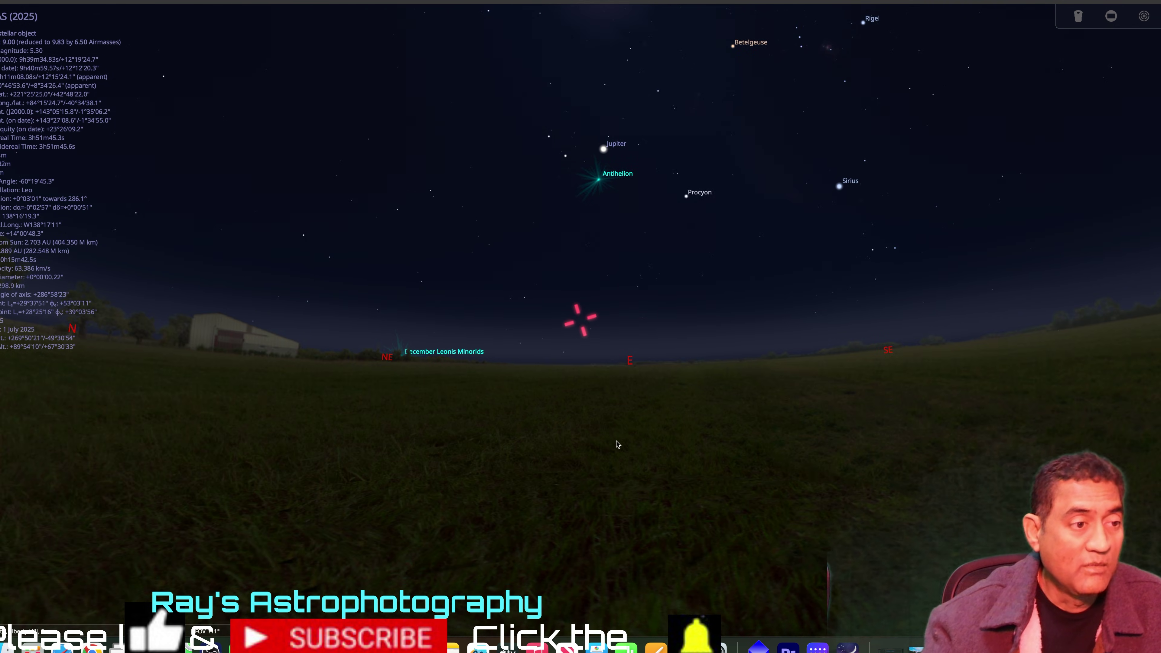
left_click_drag(664, 337, 607, 353)
scroll(543, 397, "down", 4)
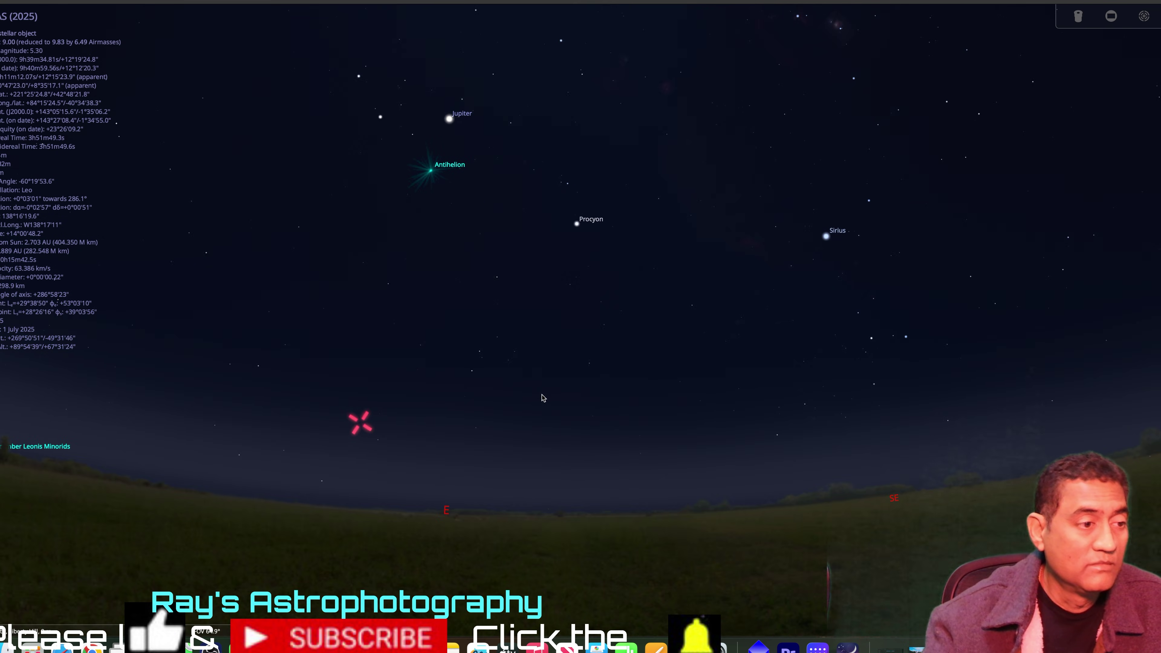
scroll(543, 397, "down", 5)
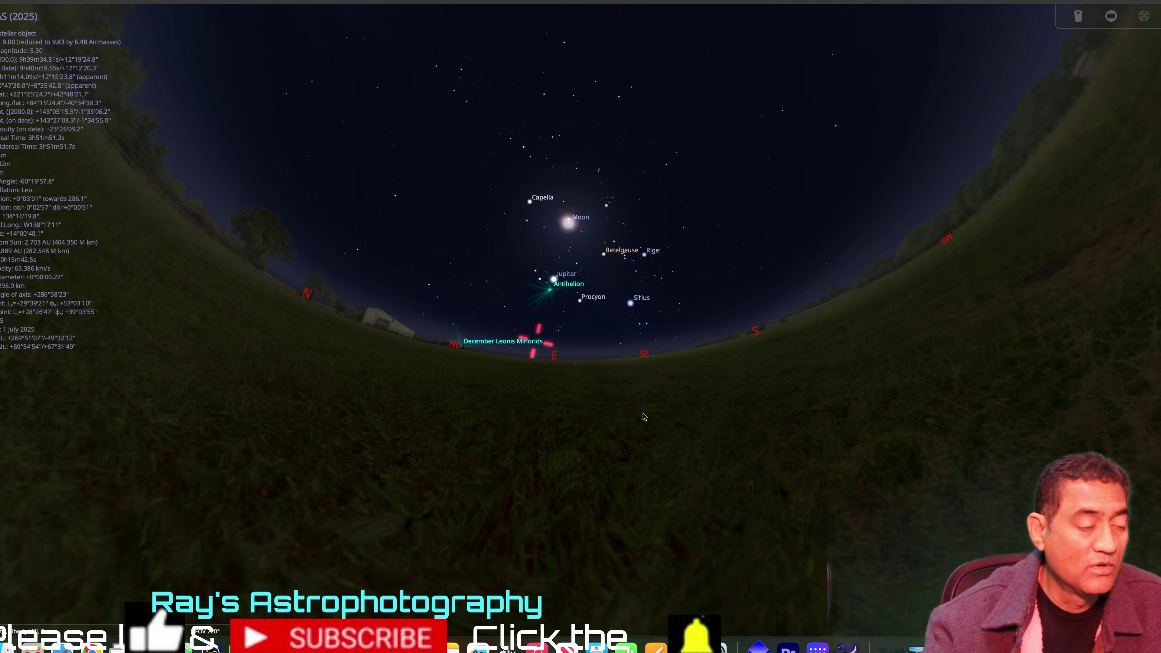
left_click_drag(619, 465, 548, 485)
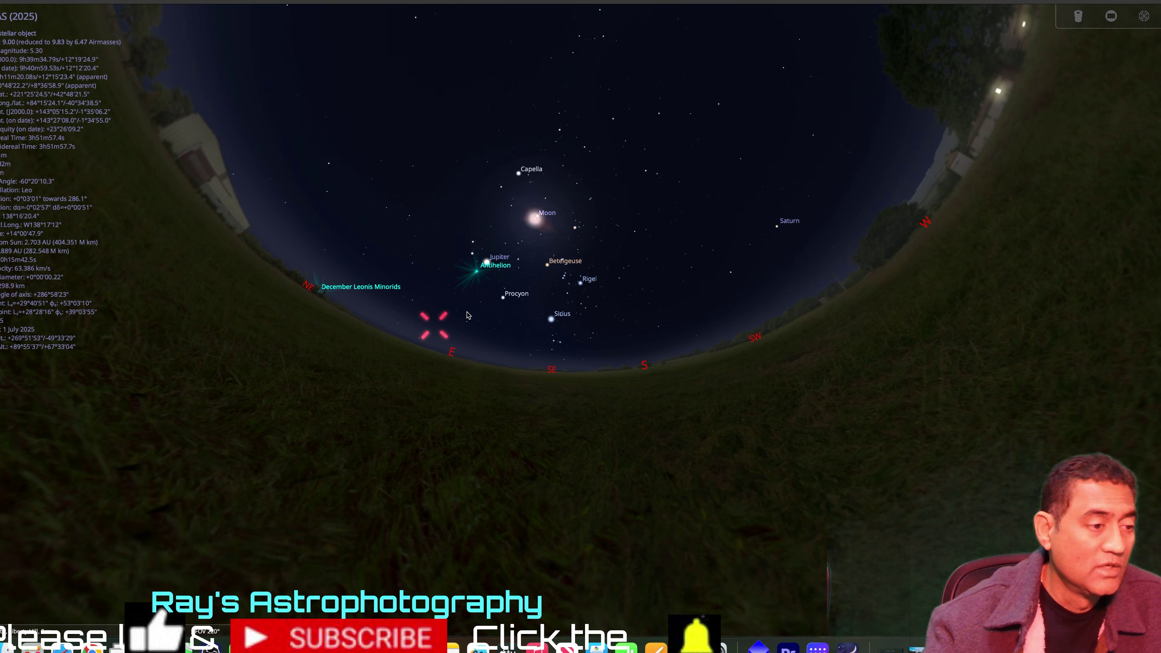
Zoom in and pan to bring Jupiter, Procyon and Sirius into view above 3I/ATLAS.
scroll(468, 316, "down", 1)
scroll(467, 316, "up", 3)
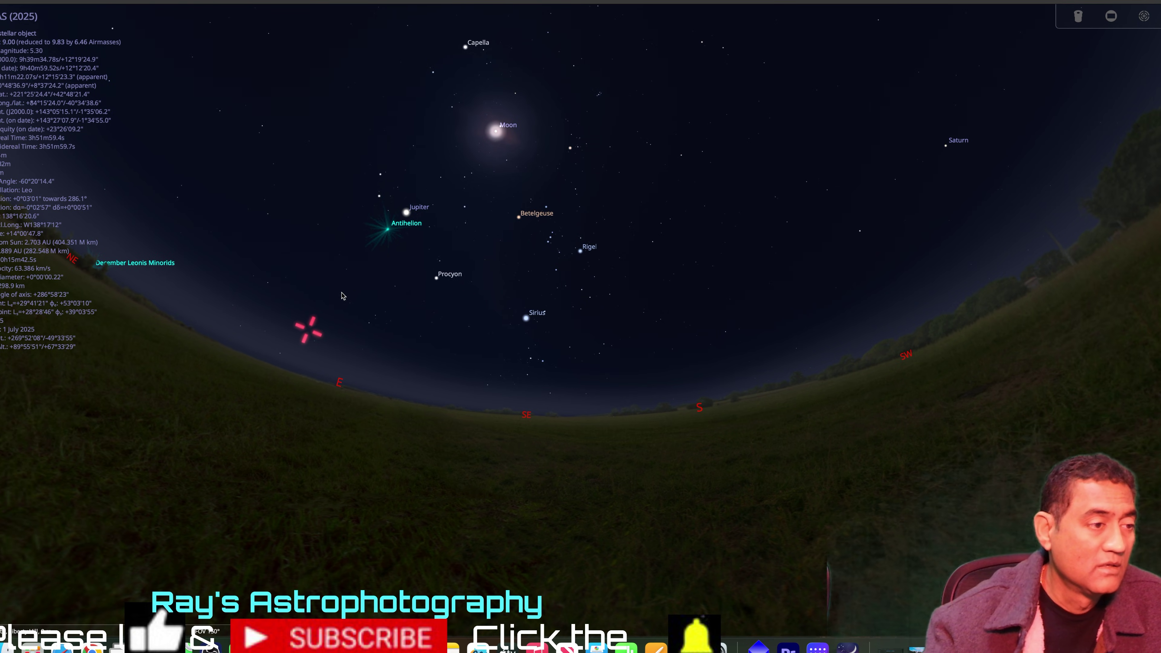
left_click_drag(314, 335, 359, 311)
scroll(348, 306, "up", 3)
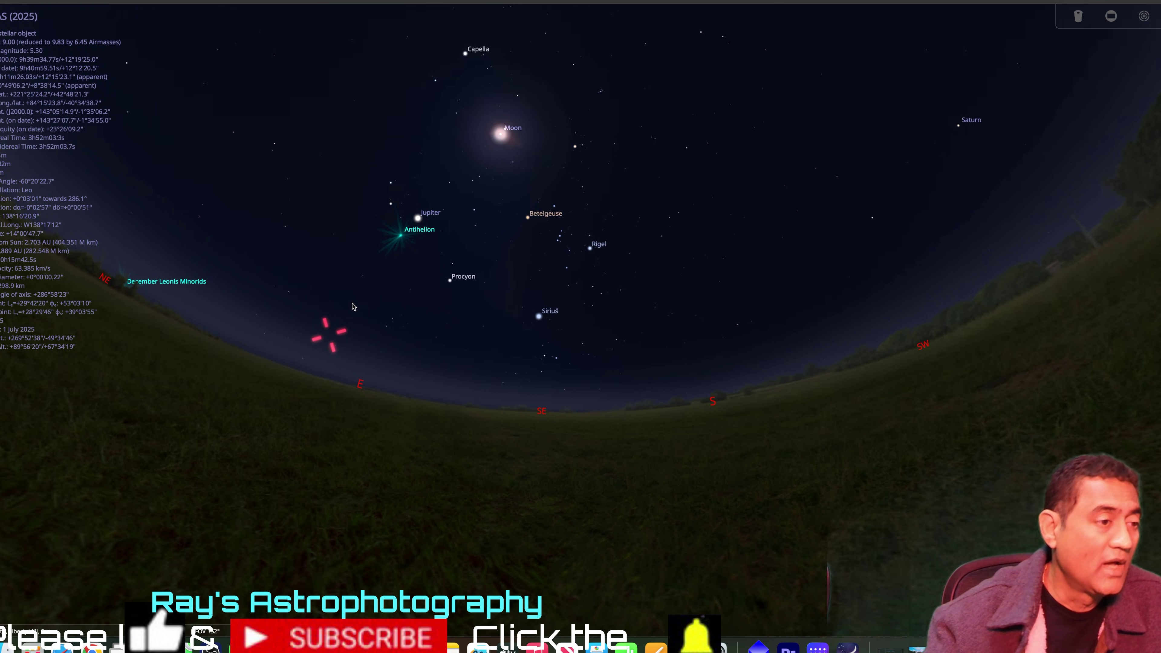
left_click_drag(340, 303, 577, 337)
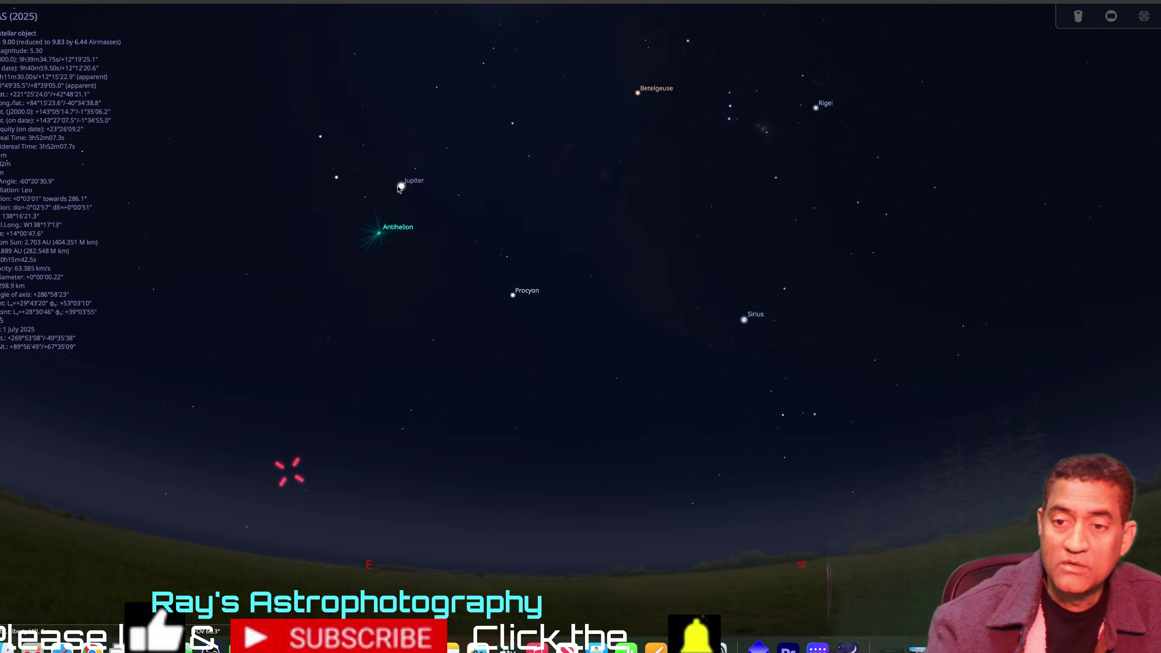
scroll(299, 251, "up", 1)
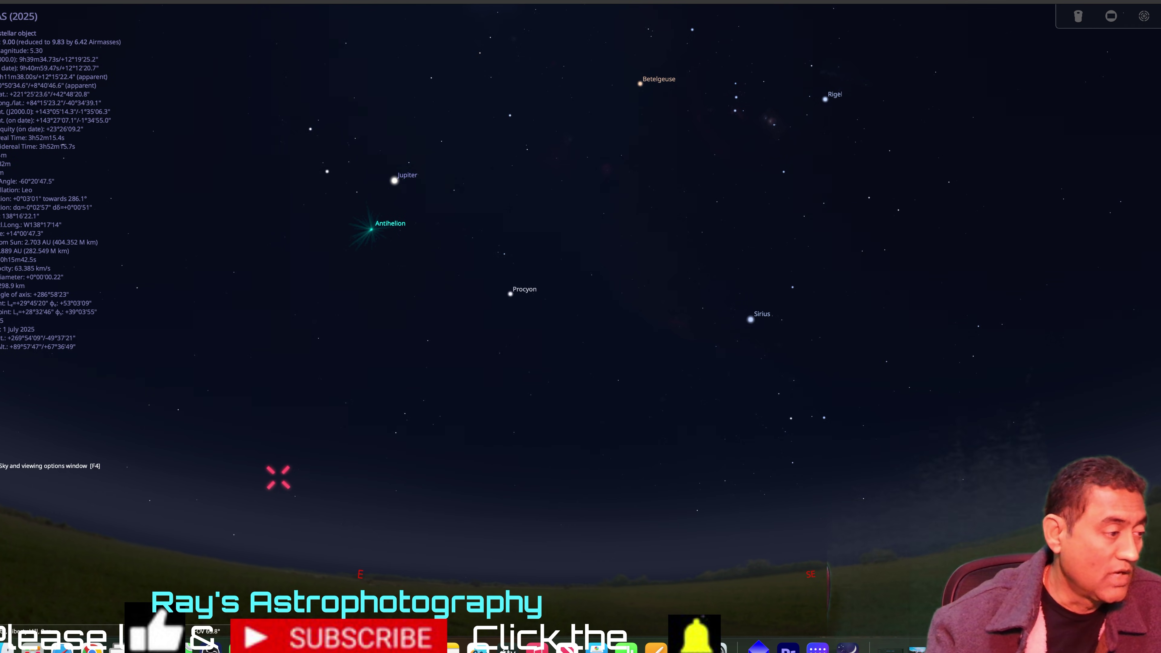
Advance the date to February 2026 in the Date/Time window, moved off the sky view.
left_click(2, 434)
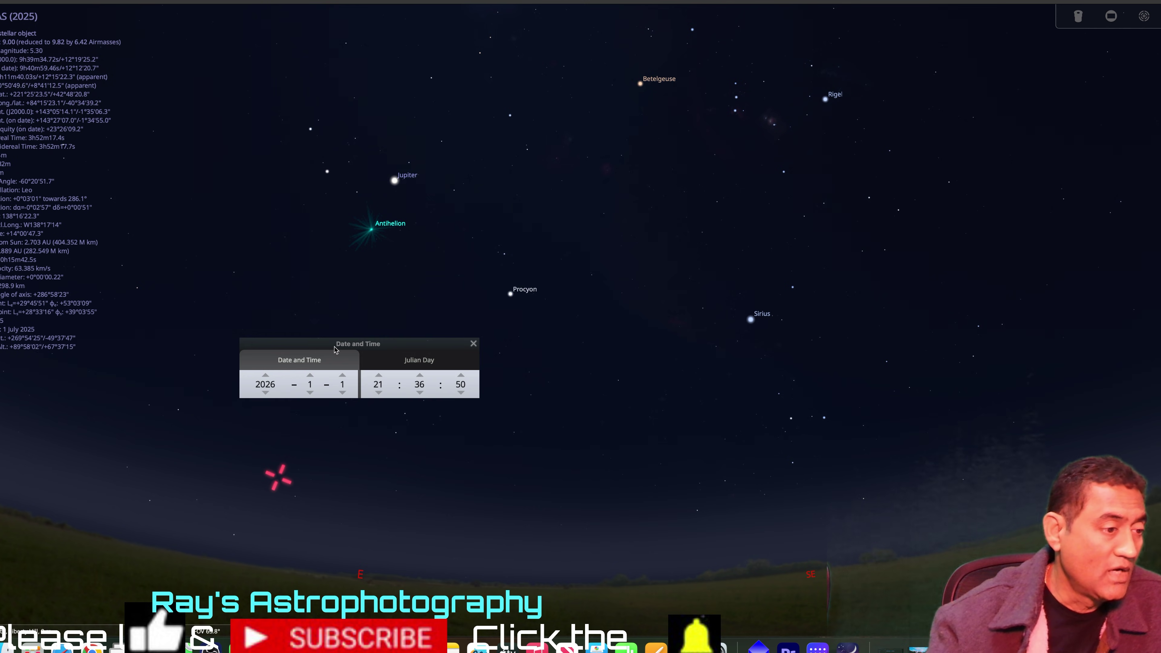
left_click_drag(335, 350, 657, 470)
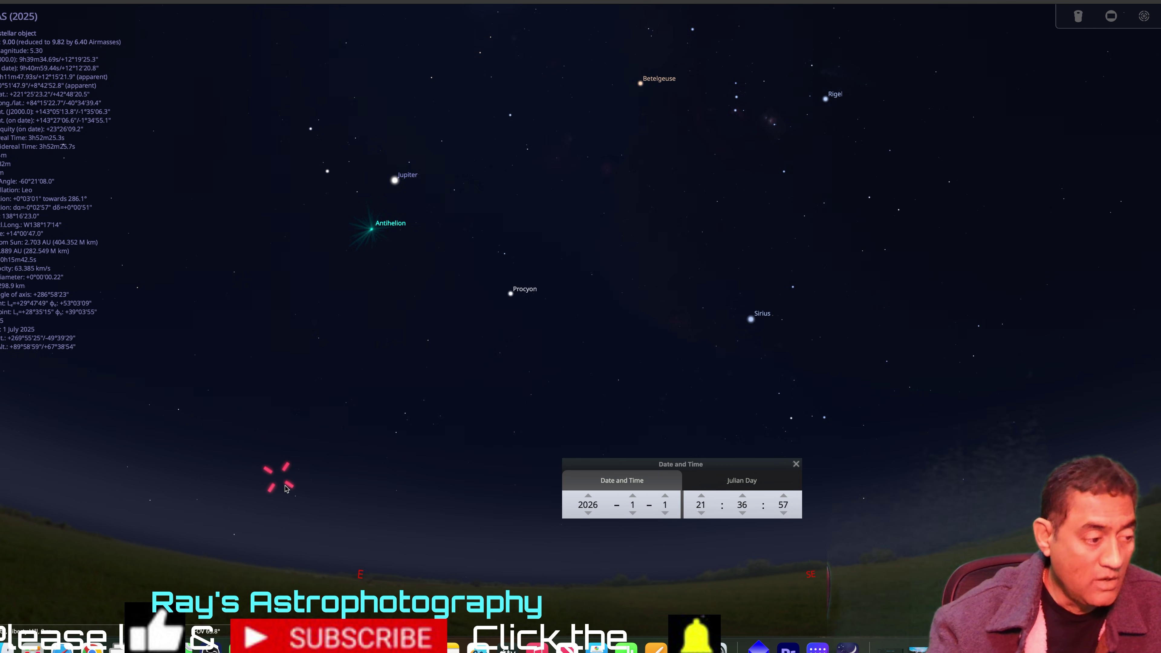
left_click(632, 497)
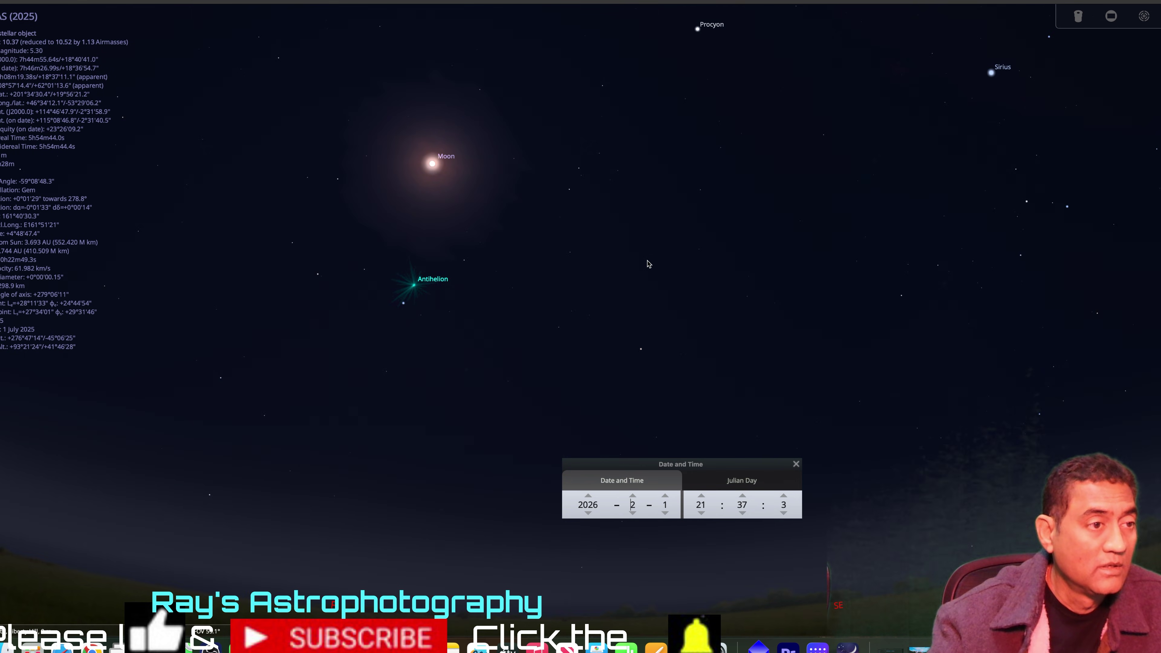
Pan to Betelgeuse and Rigel, then switch the month back to January and forward to February.
scroll(649, 264, "down", 3)
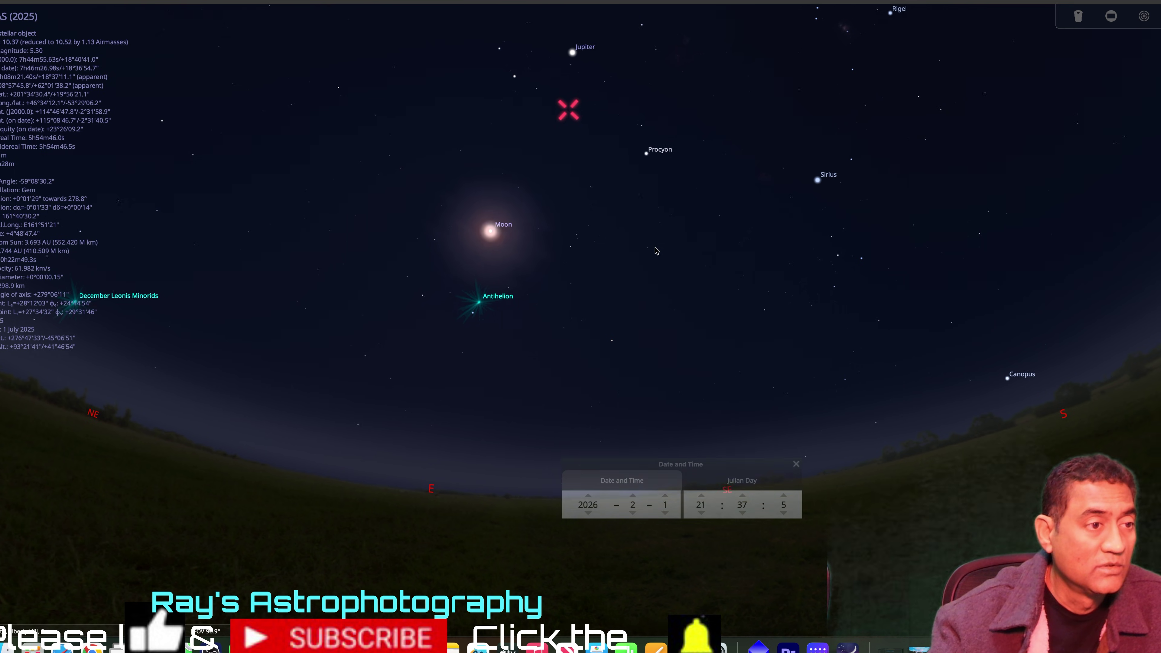
left_click_drag(649, 264, 550, 370)
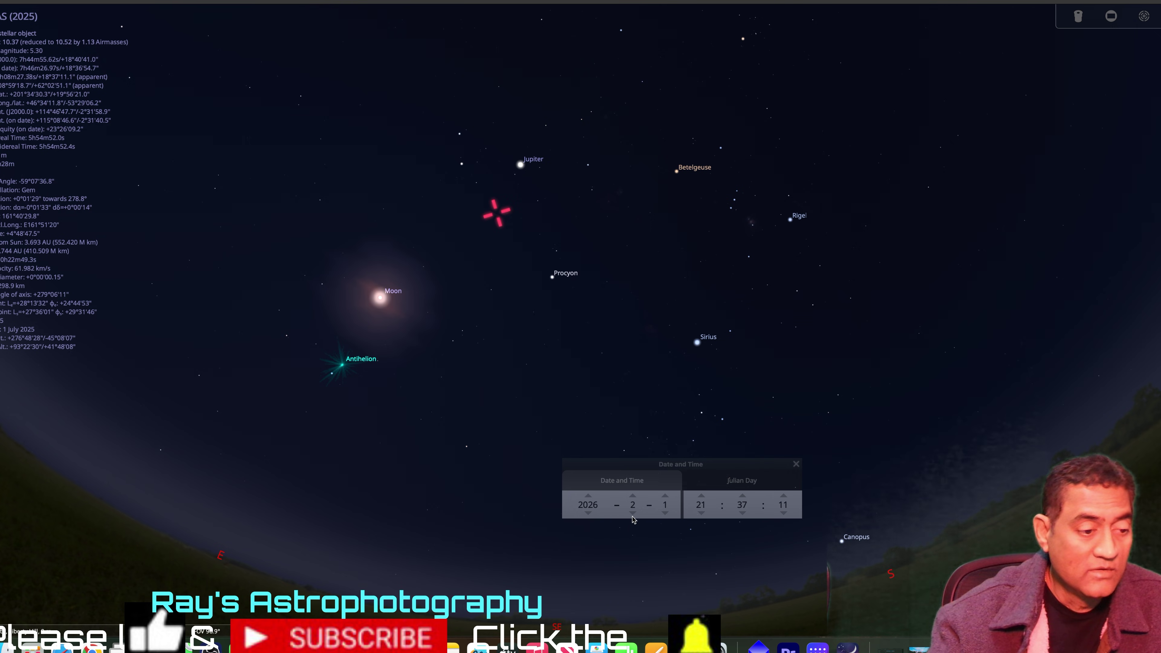
left_click(633, 517)
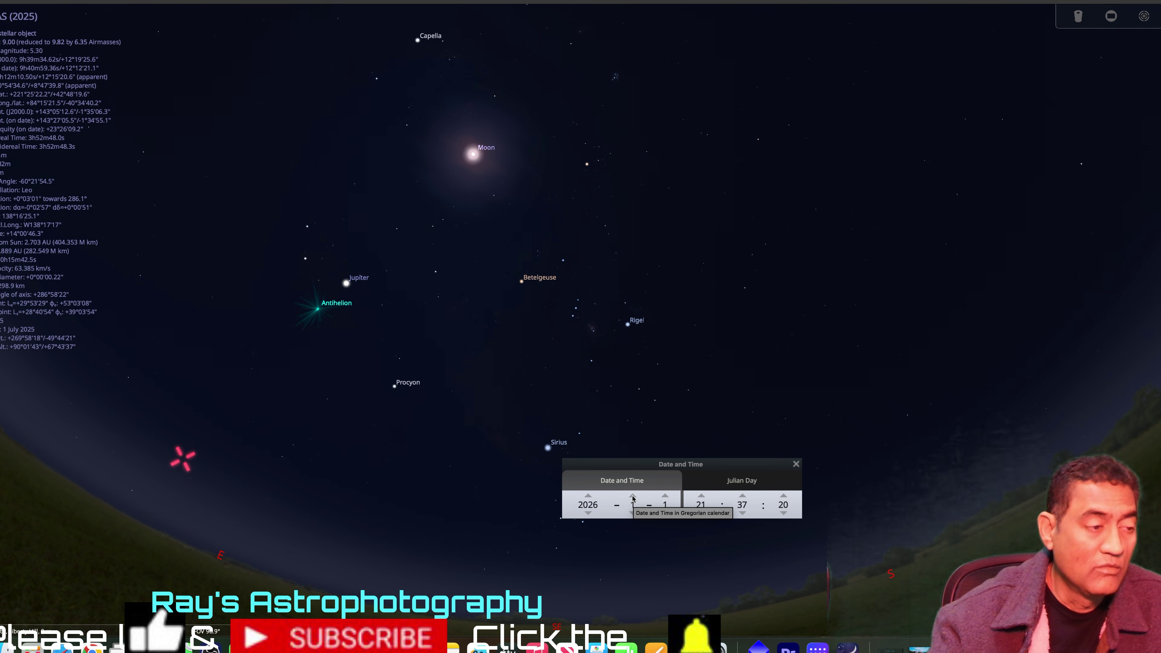
left_click(632, 497)
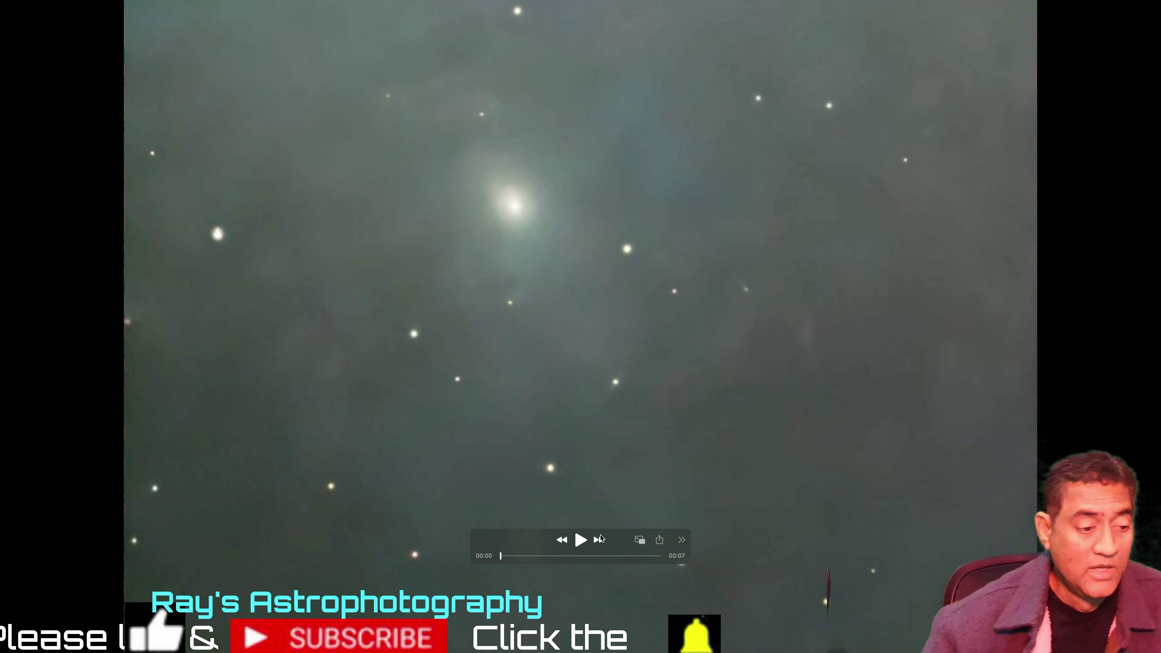
Scrub the comet clip past the one-second mark and pause on the coloured comet frame.
left_click(509, 556)
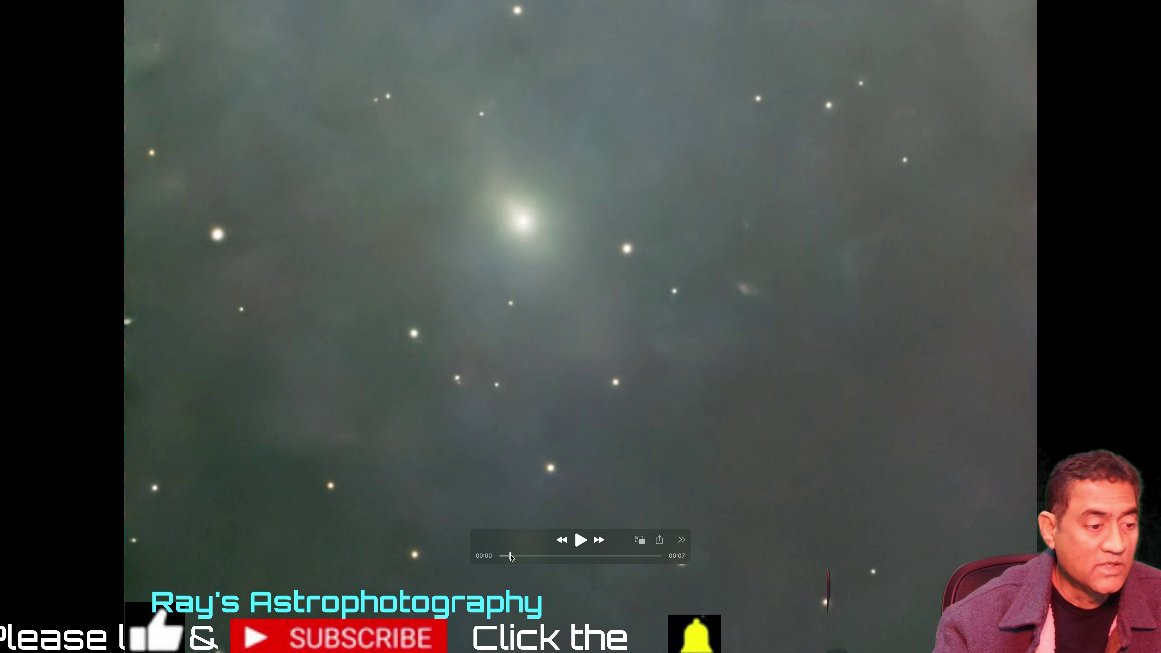
left_click_drag(510, 559, 589, 565)
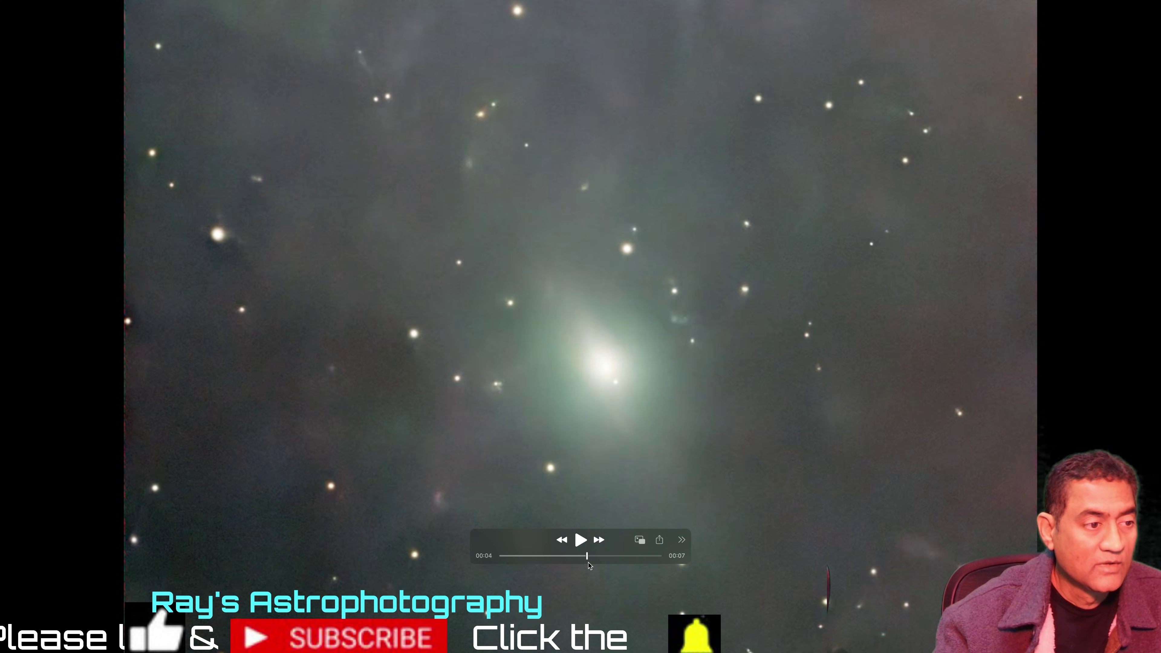
left_click_drag(589, 565, 595, 566)
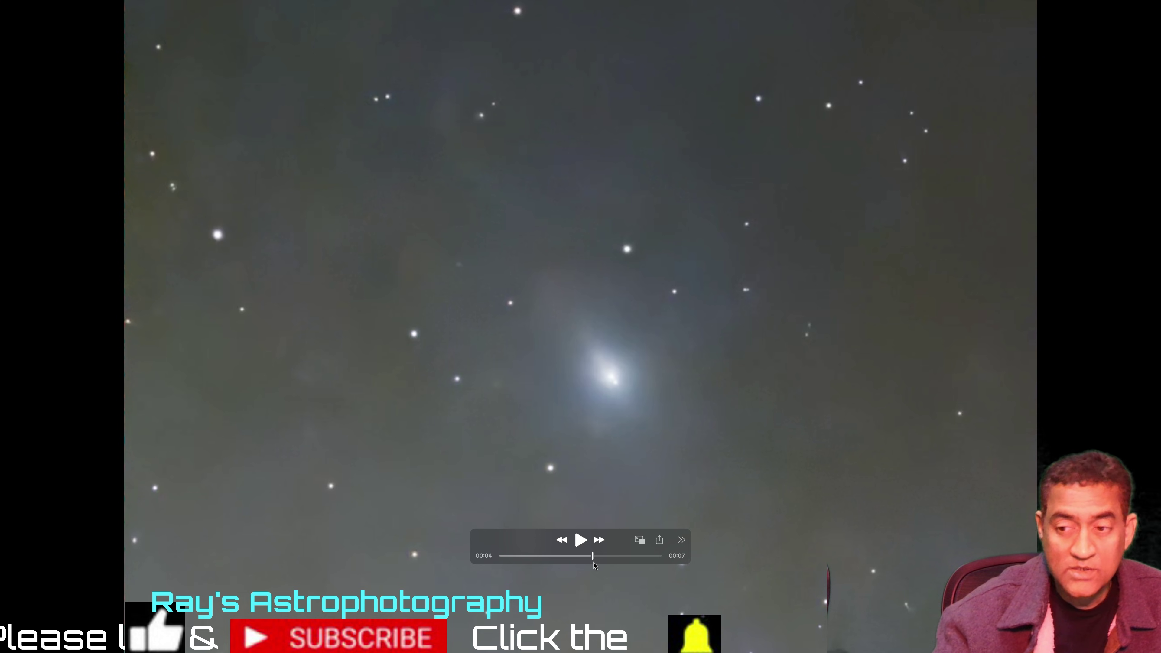
left_click_drag(594, 565, 602, 565)
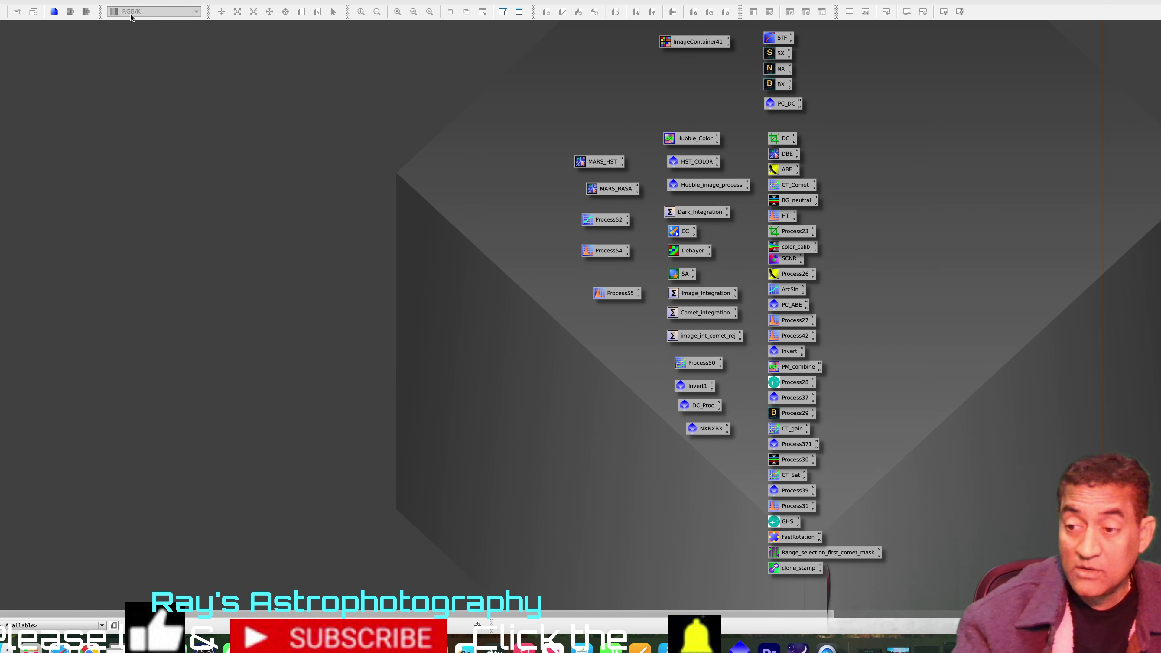
Arrange the windows and place the Blink frame list beside the BlinkScreen image.
left_click(128, 1)
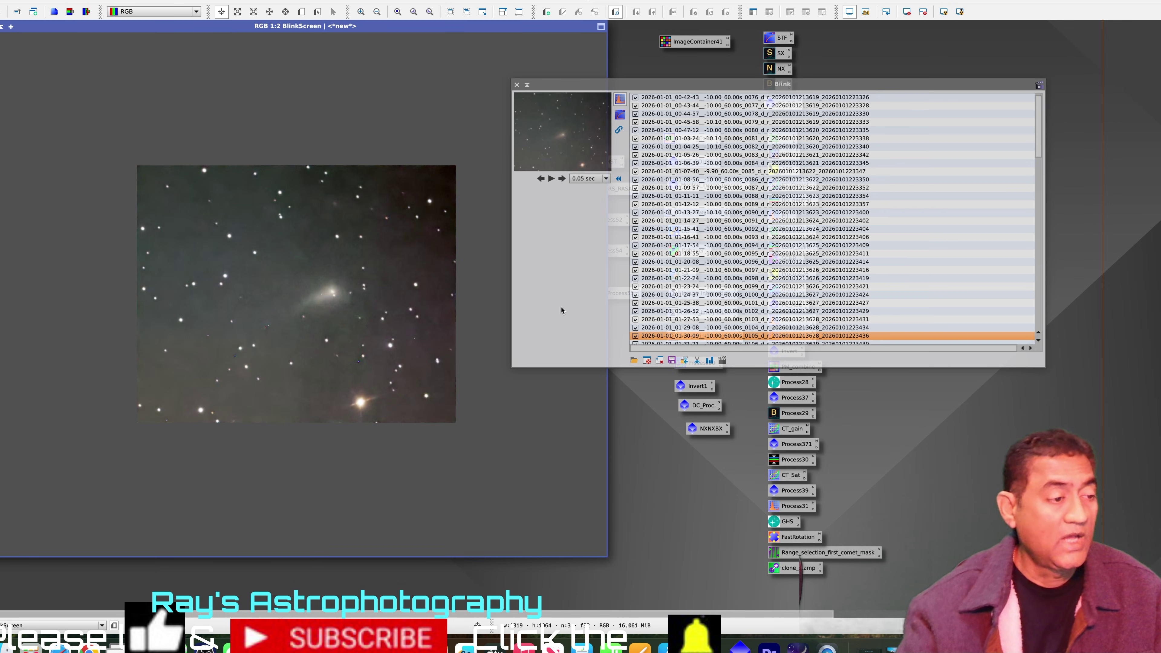
left_click_drag(559, 89, 668, 139)
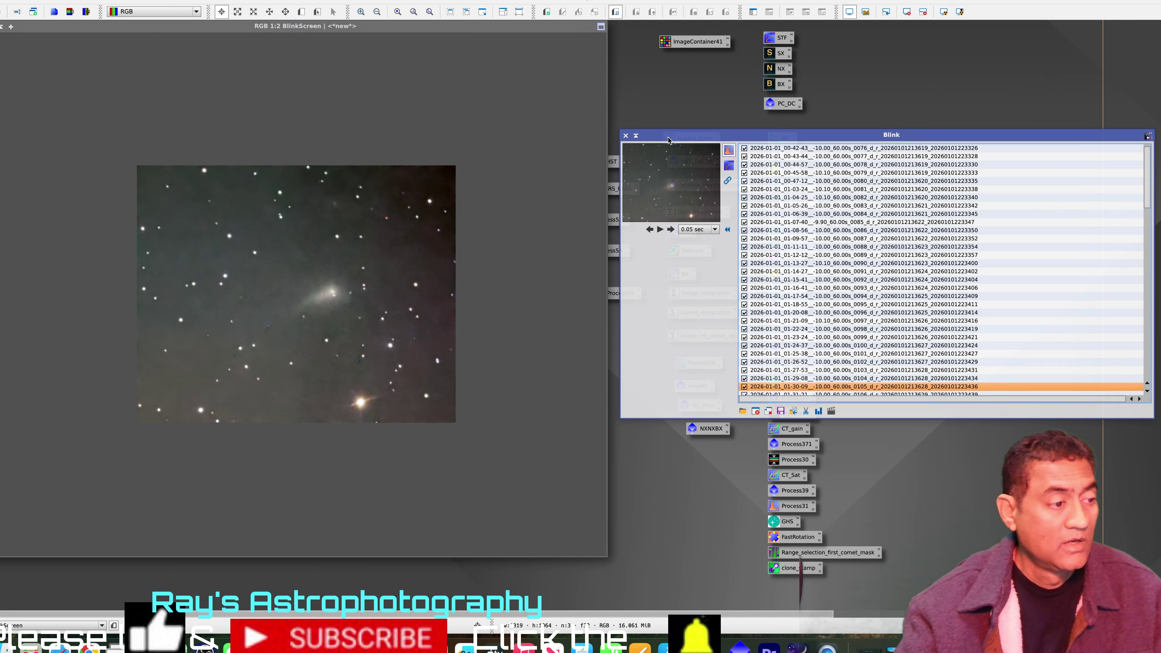
Zoom the BlinkScreen image and show the last unaligned frame, 0191.
left_click(378, 305)
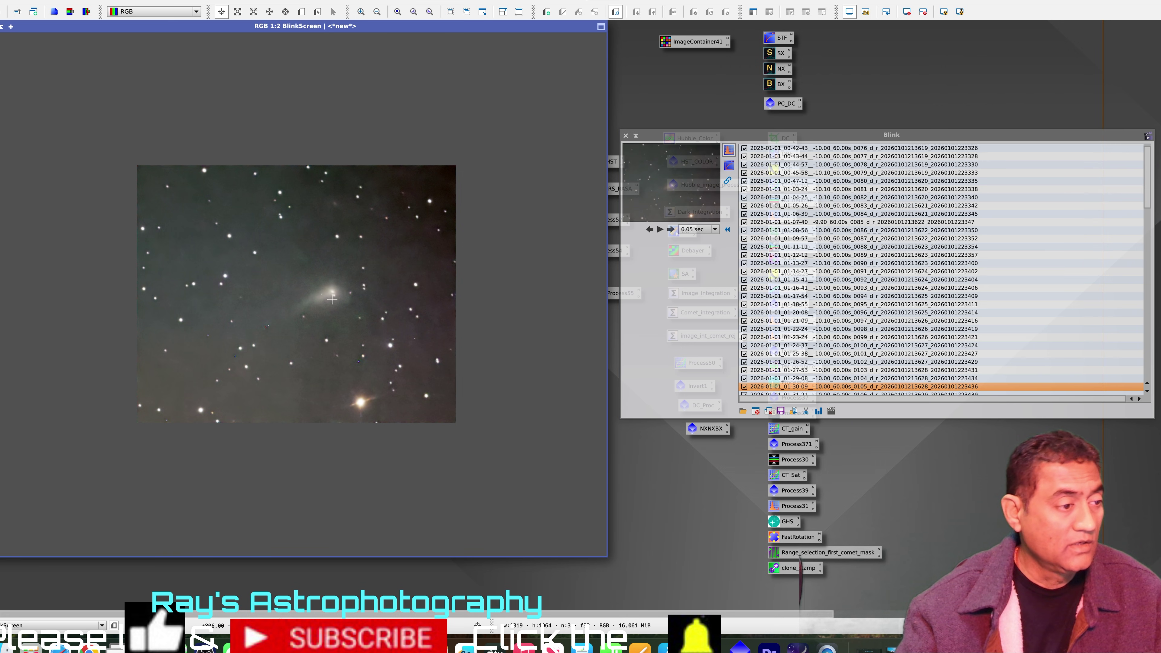
scroll(336, 296, "down", 1)
scroll(336, 297, "up", 2)
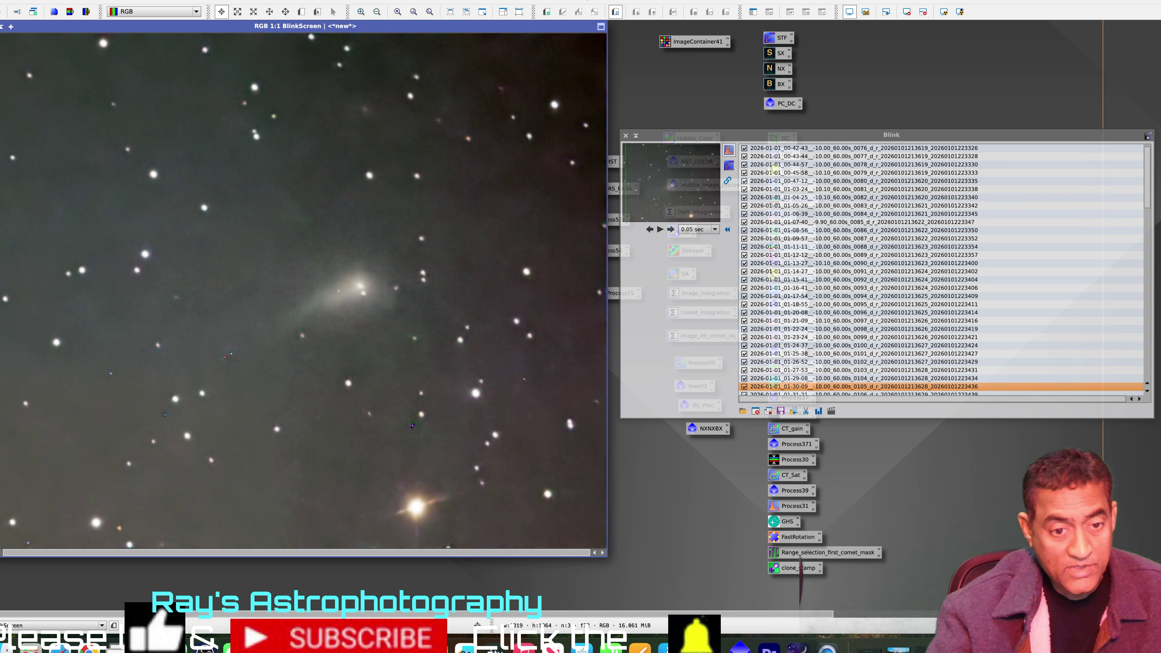
left_click_drag(1146, 186, 1159, 364)
left_click(993, 387)
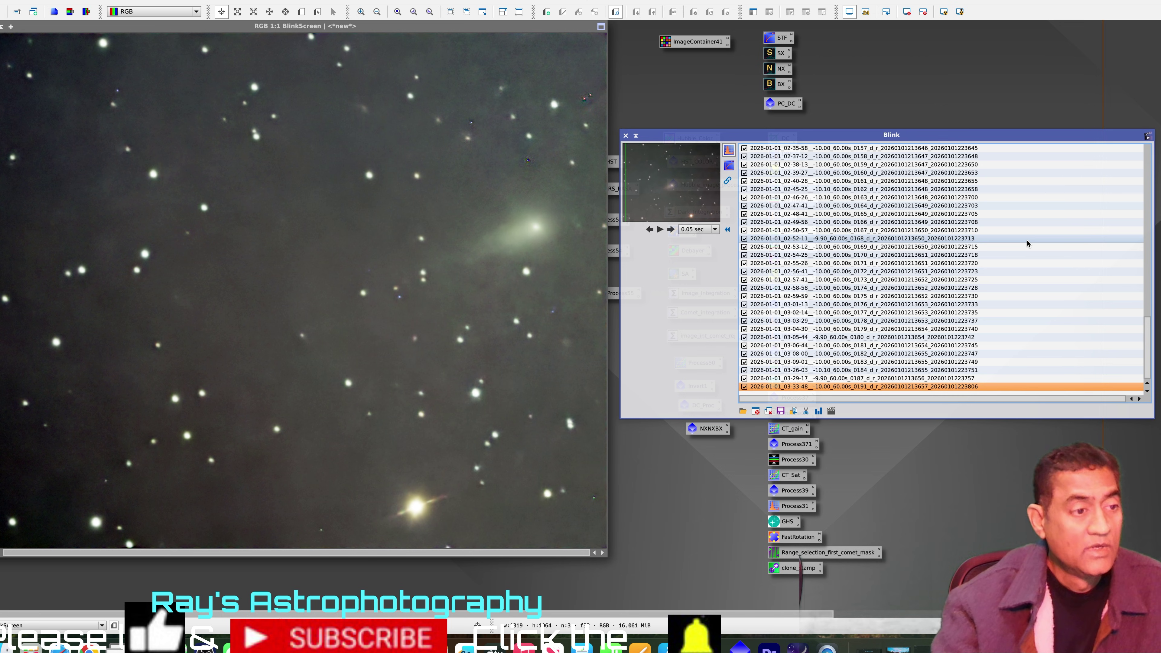
Show frame 0187 and compare it with earlier frames back to 0180.
scroll(562, 245, "up", 1)
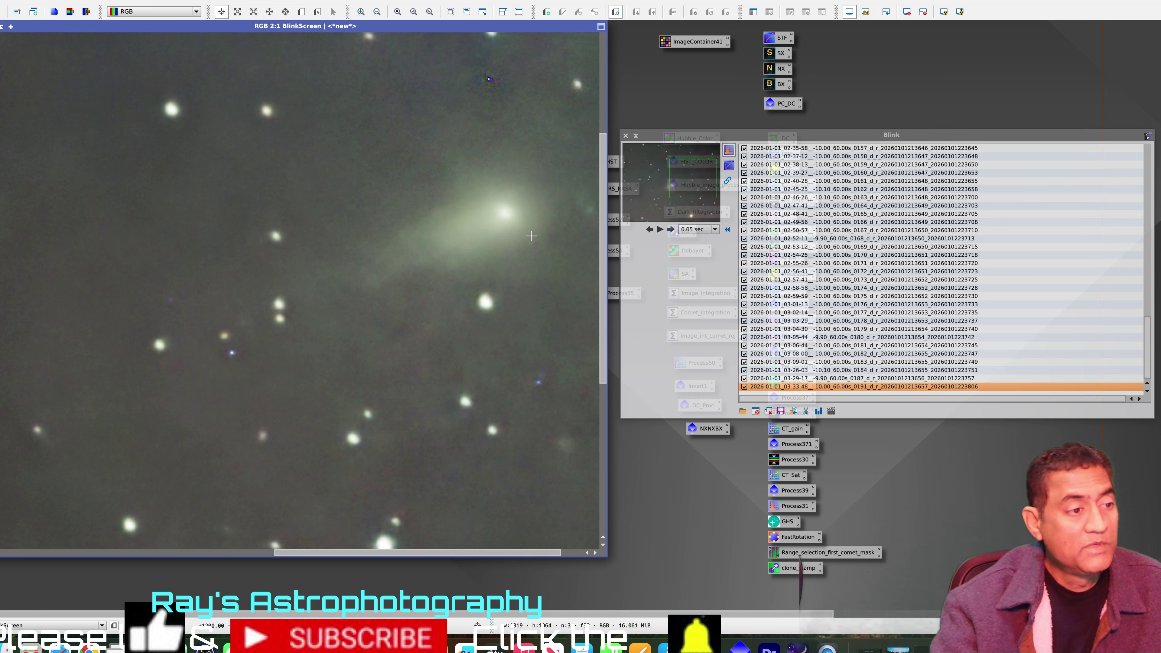
scroll(532, 236, "up", 1)
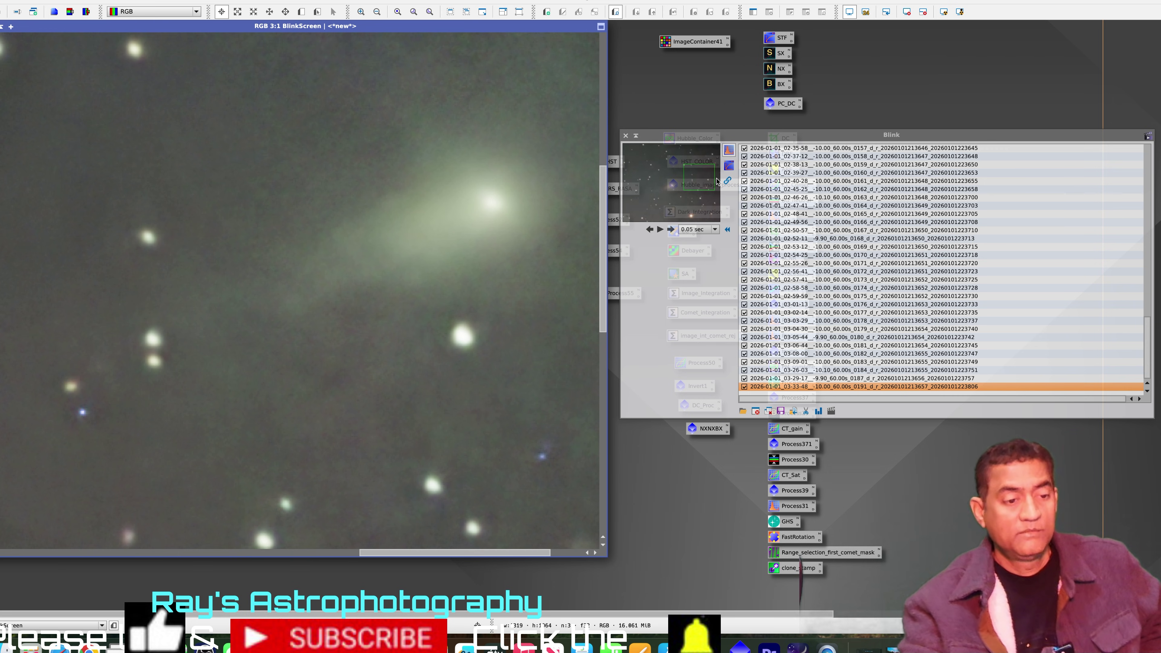
left_click(802, 380)
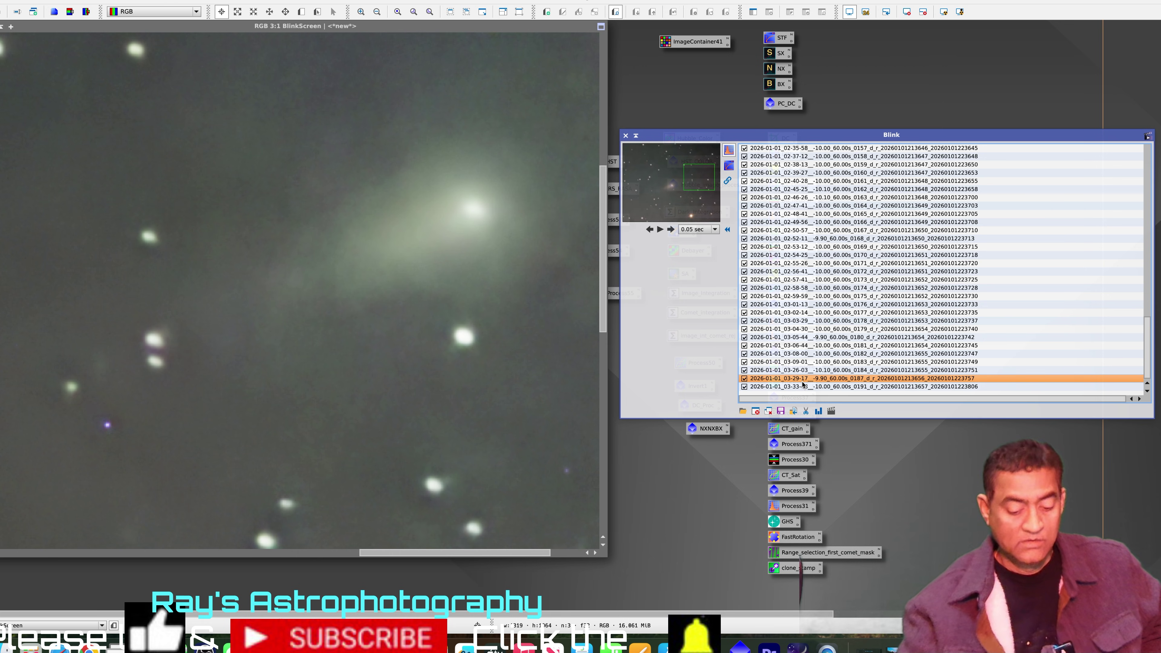
key("Up")
key("Down")
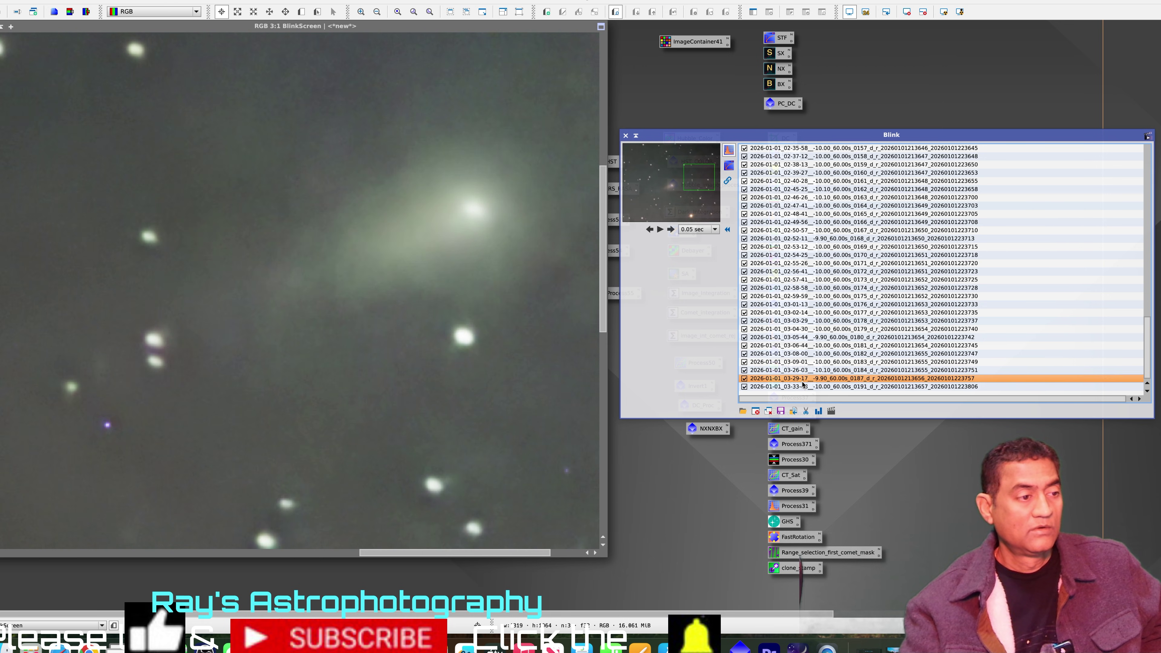
key("Up")
key("Up")
key("Up")
key("Up")
key("Up")
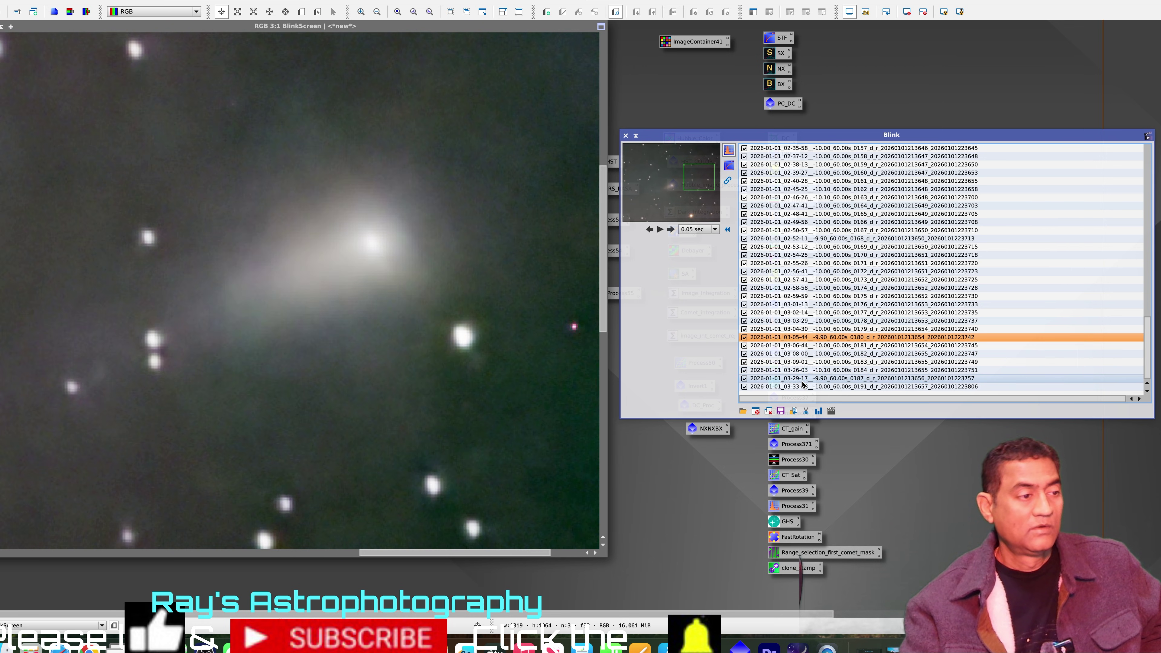
key("Up")
key("Up")
Jump to frame 0165, flick against 0166, then step back through frames to 0156.
left_click(767, 213)
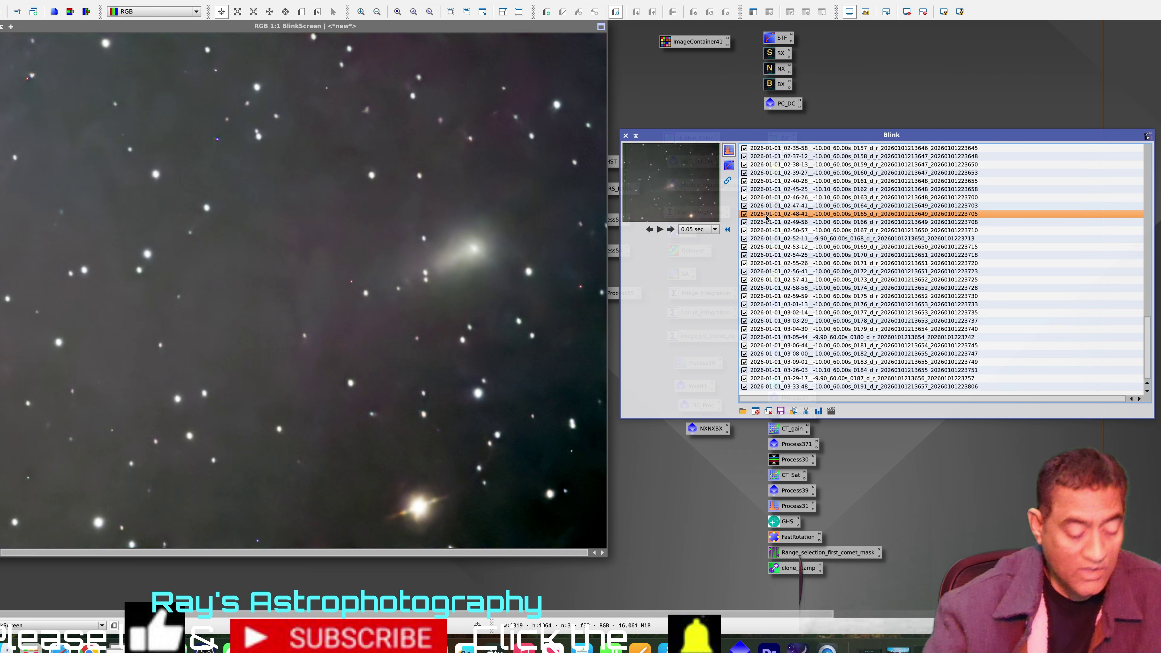
key("Down")
key("Up")
key("Down")
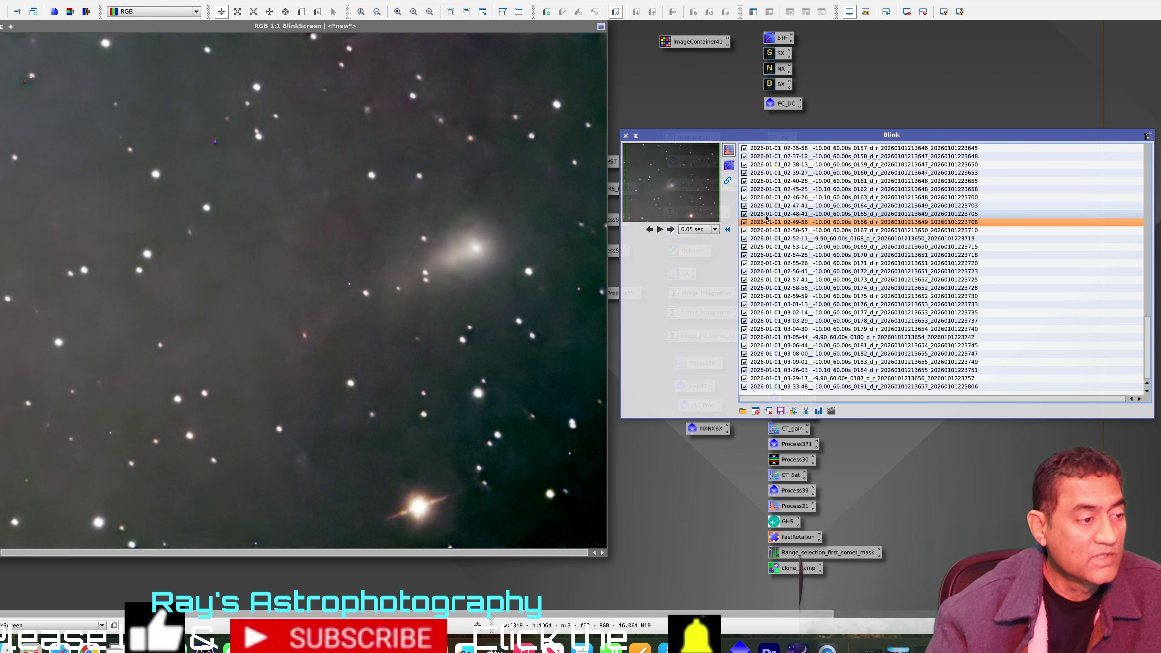
key("Up")
key("Up")
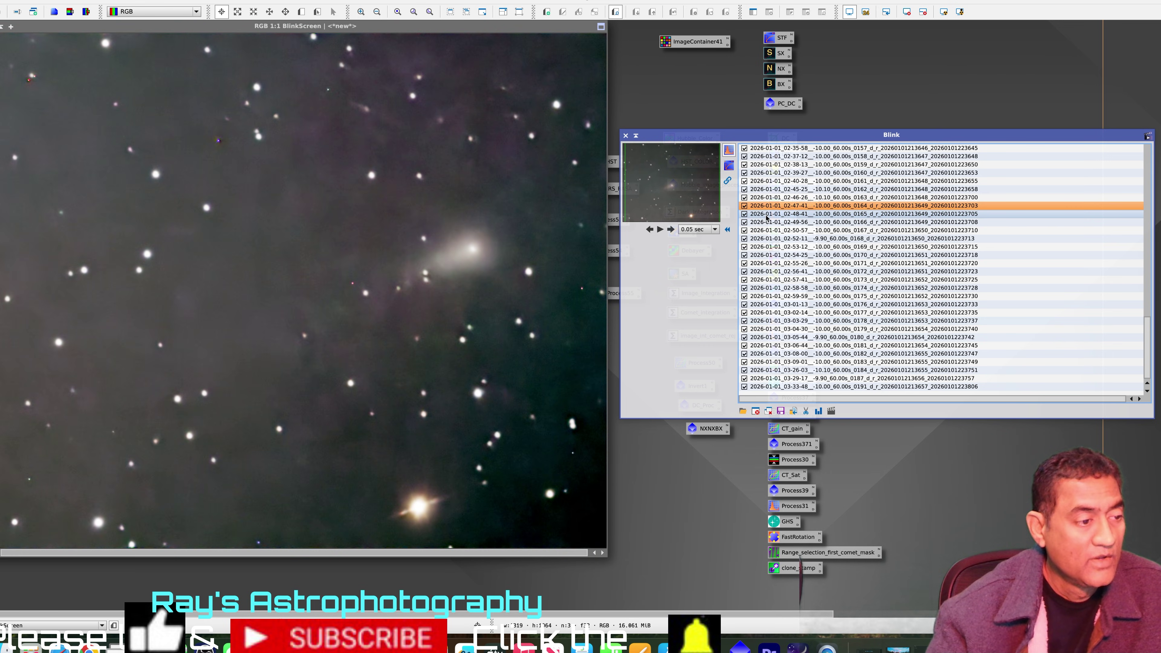
key("Up")
key("Up")
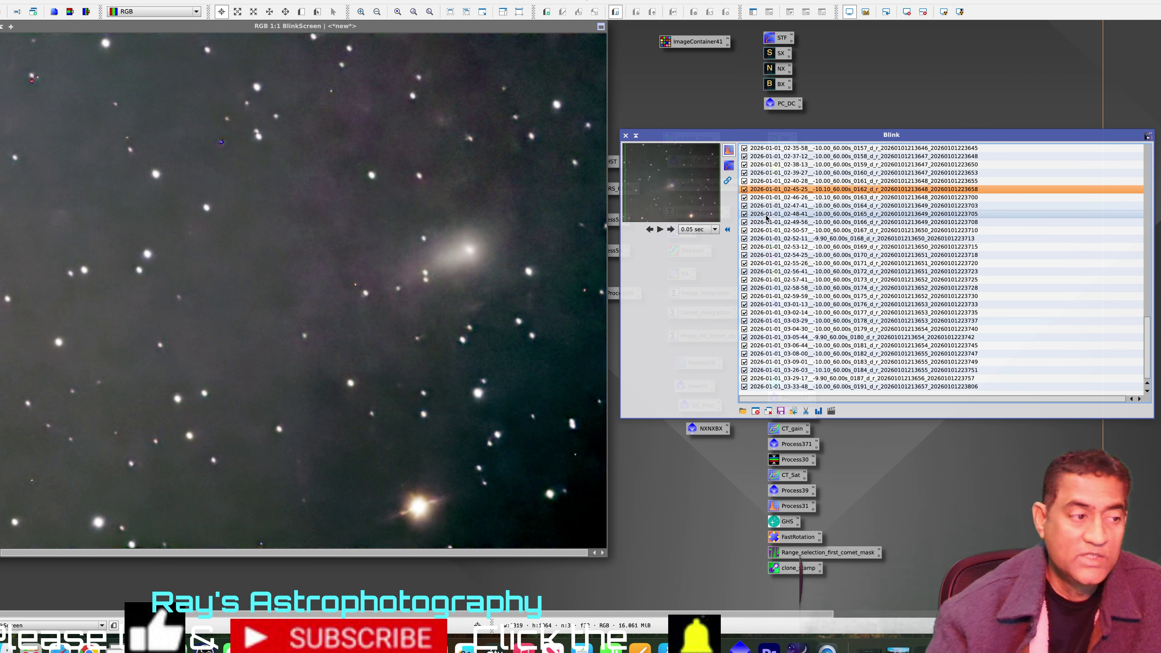
key("Up")
key("Up")
key("Up")
key("Up")
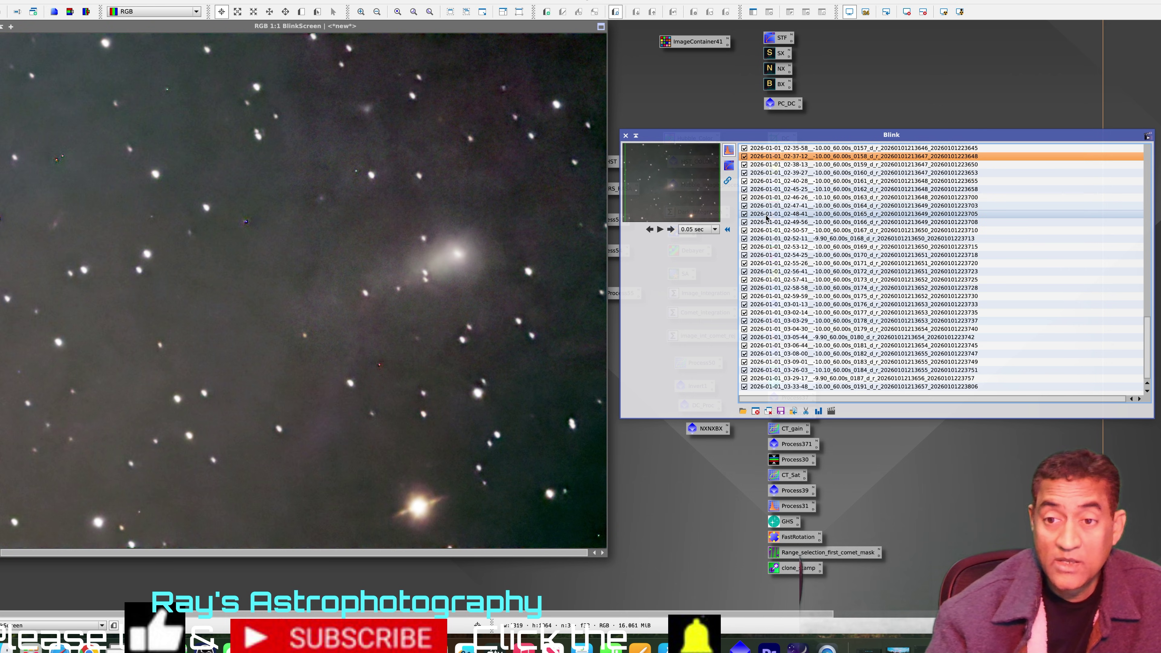
key("Up")
key("Up")
Advance to frame 0183 and clear the unaligned frames from Blink.
key("Down")
key("Down")
key("Down")
key("Down")
key("Down")
key("Down")
key("Down")
key("Down")
key("Down")
key("Down")
key("Down")
key("Down")
key("Down")
key("Down")
key("Down")
key("Down")
key("Down")
key("Down")
key("Down")
key("Down")
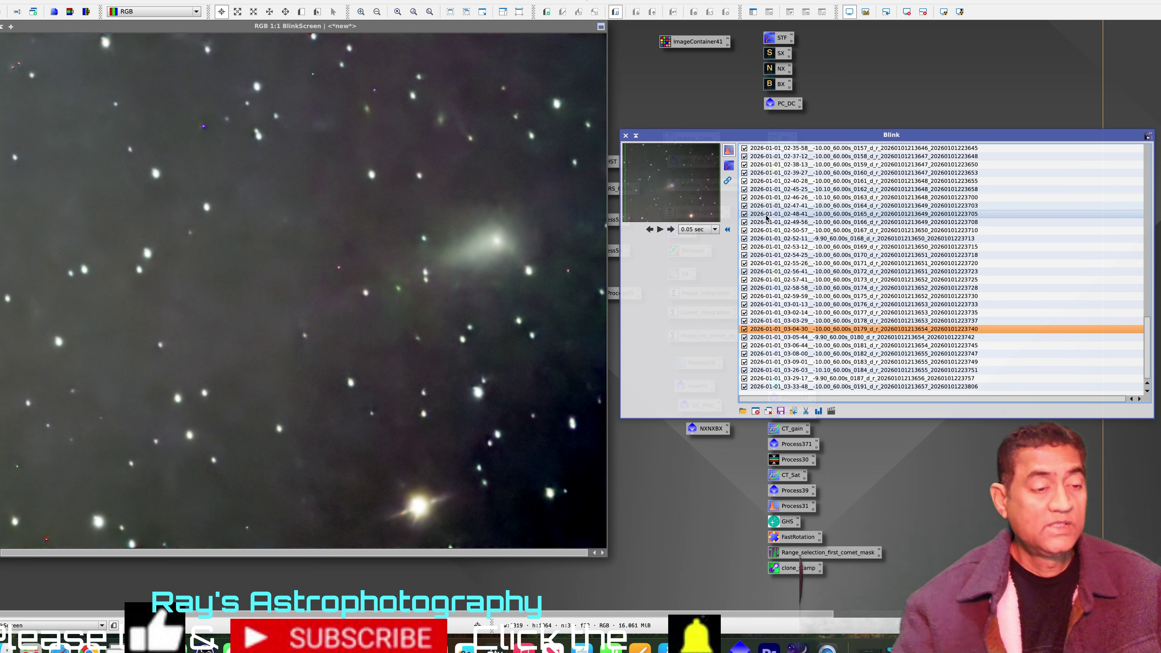
key("Down")
key("Down")
key("Down")
key("Down")
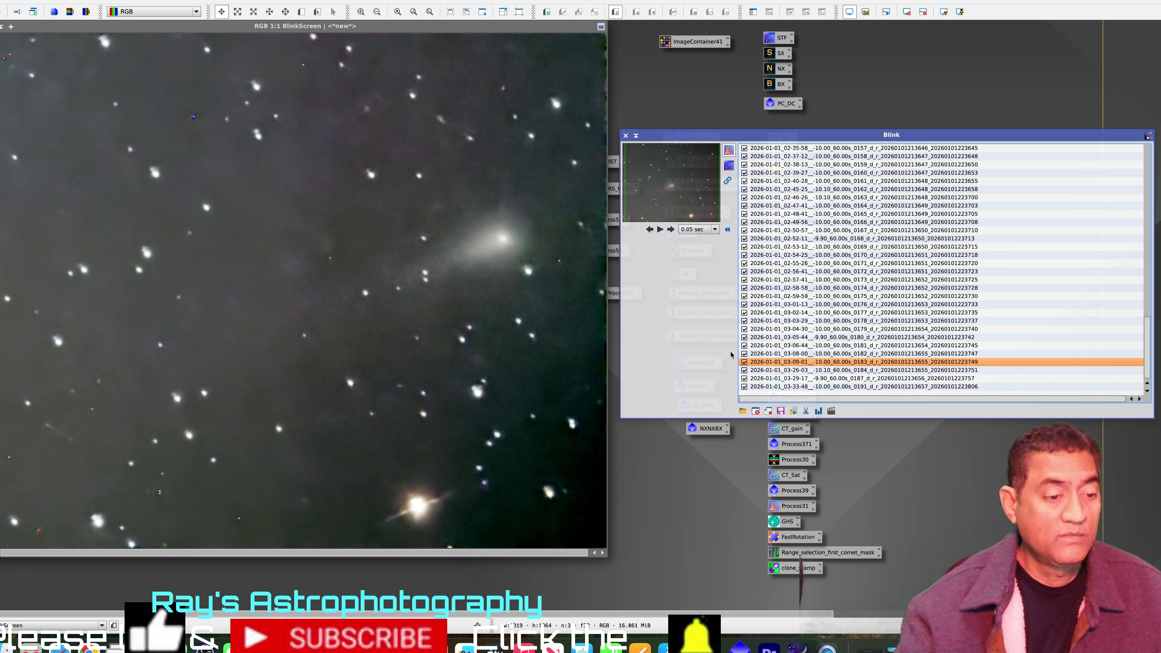
left_click(768, 410)
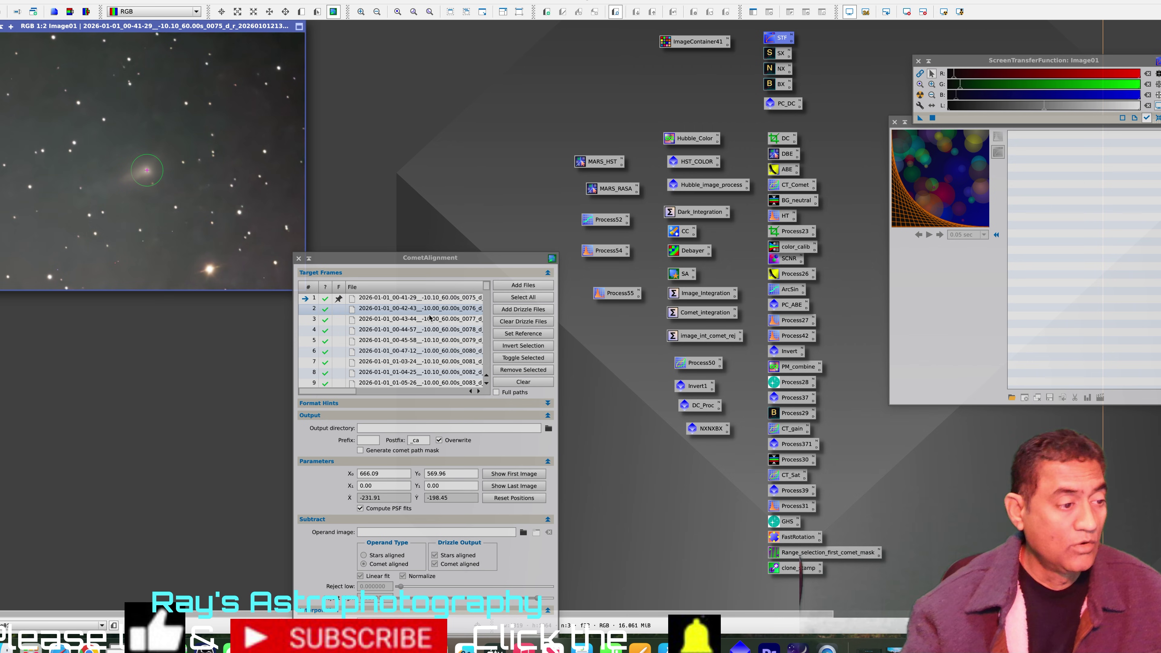
Comet-align all frames, marking the comet at 1172.73, 400.44 in the auto-stretched last frame 0191.
left_click_drag(486, 286, 486, 374)
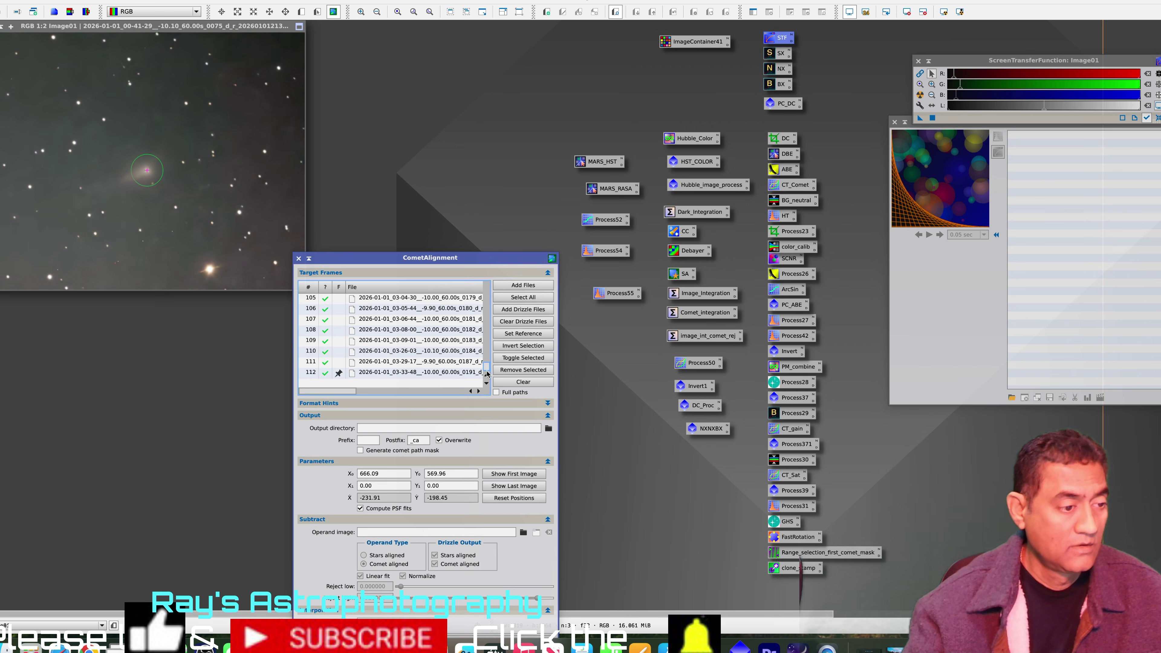
double_click(416, 376)
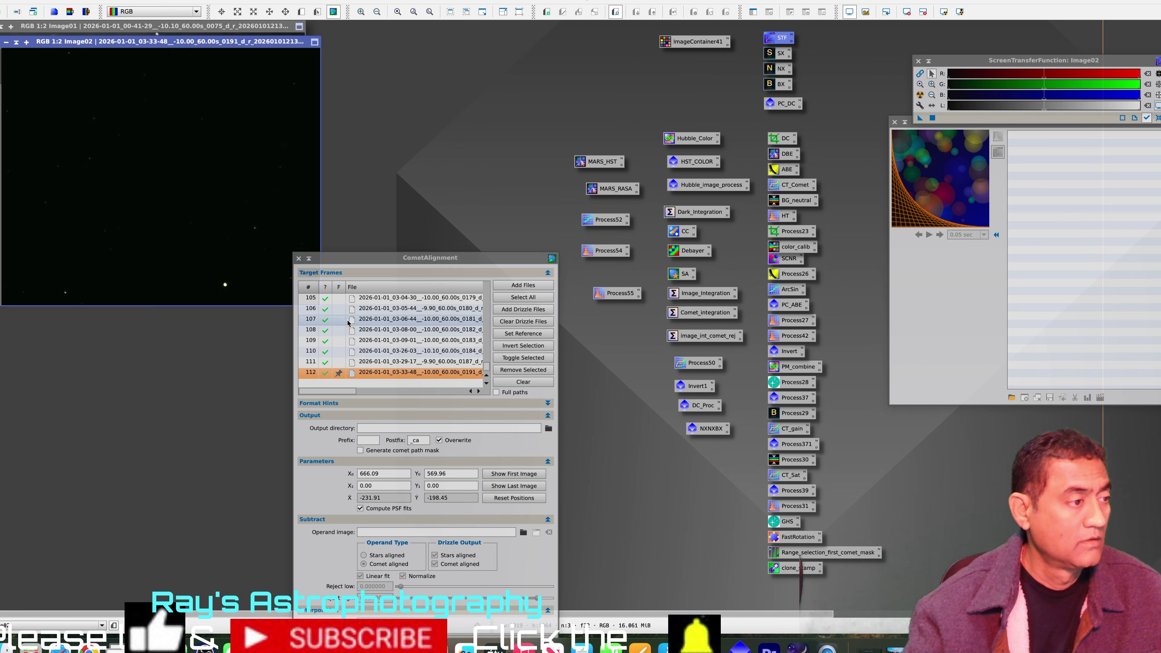
left_click(920, 95)
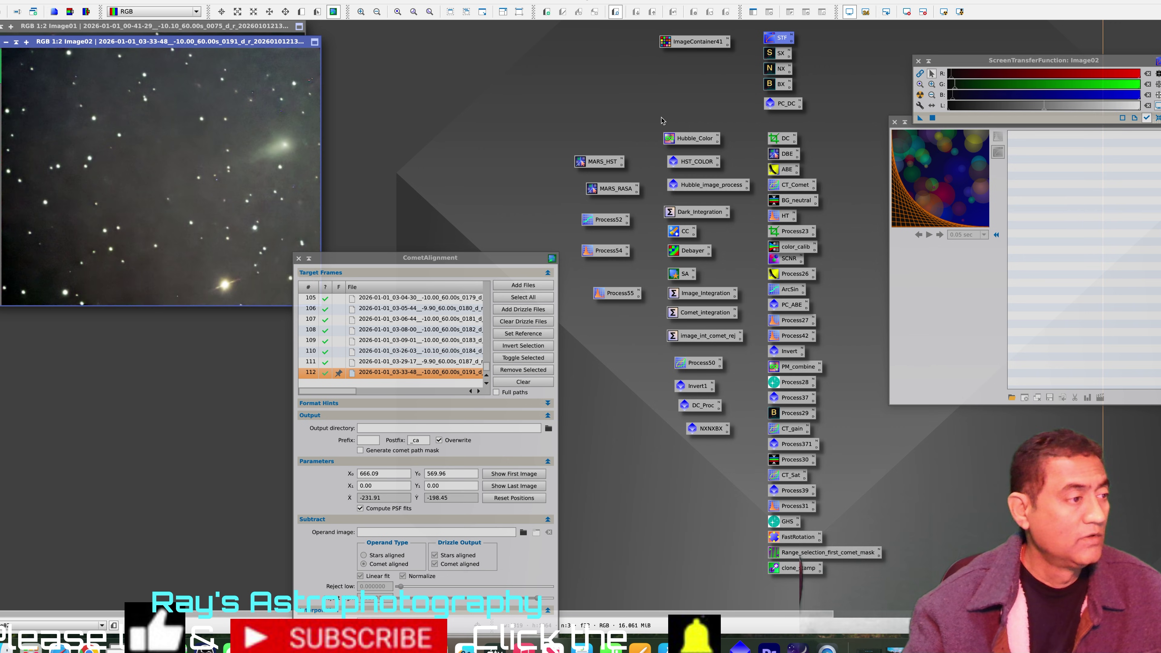
left_click(285, 145)
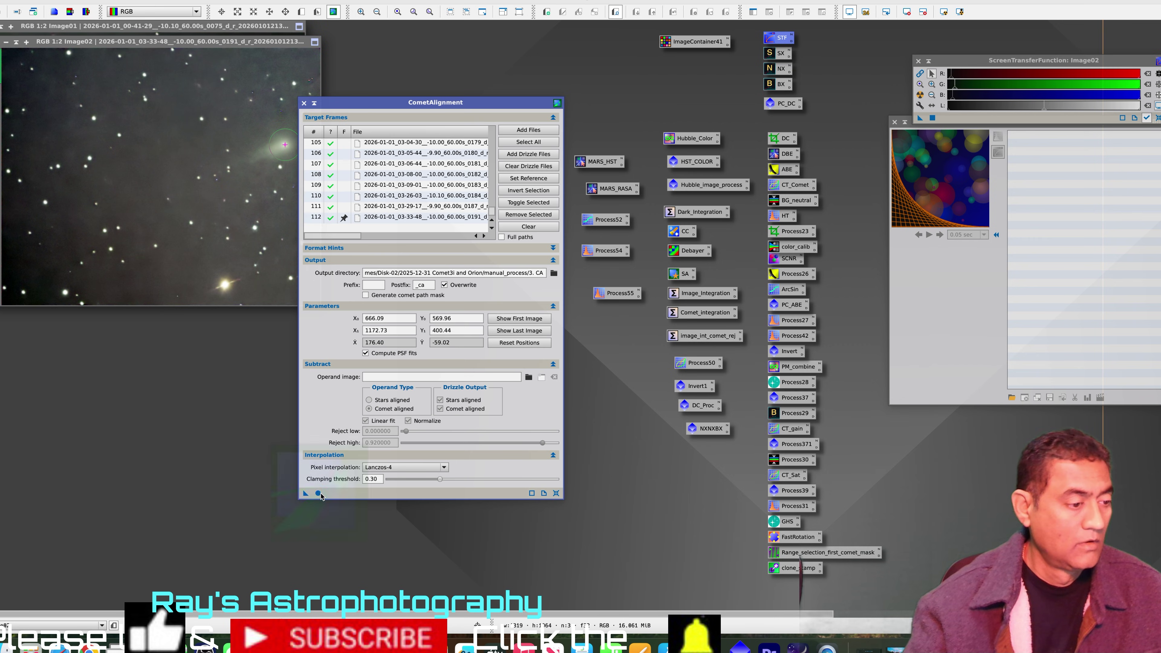
left_click(318, 493)
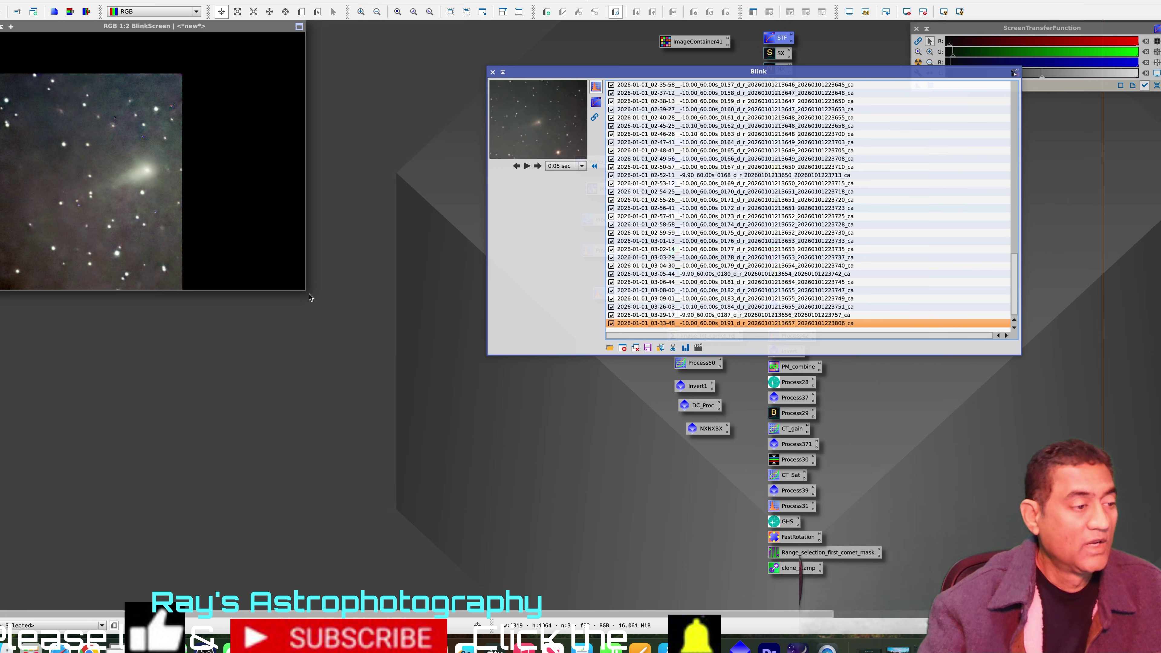
Enlarge the aligned blink image, step through frames 0177 to 0175, and move the Blink list aside.
left_click(305, 292)
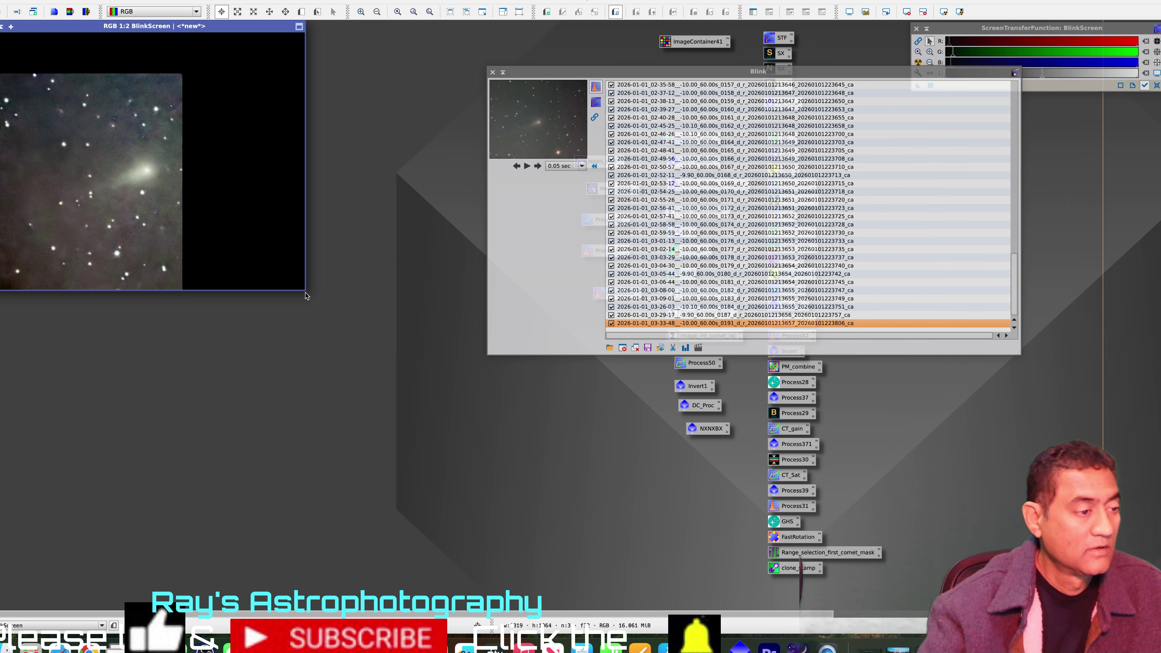
left_click_drag(306, 295, 532, 498)
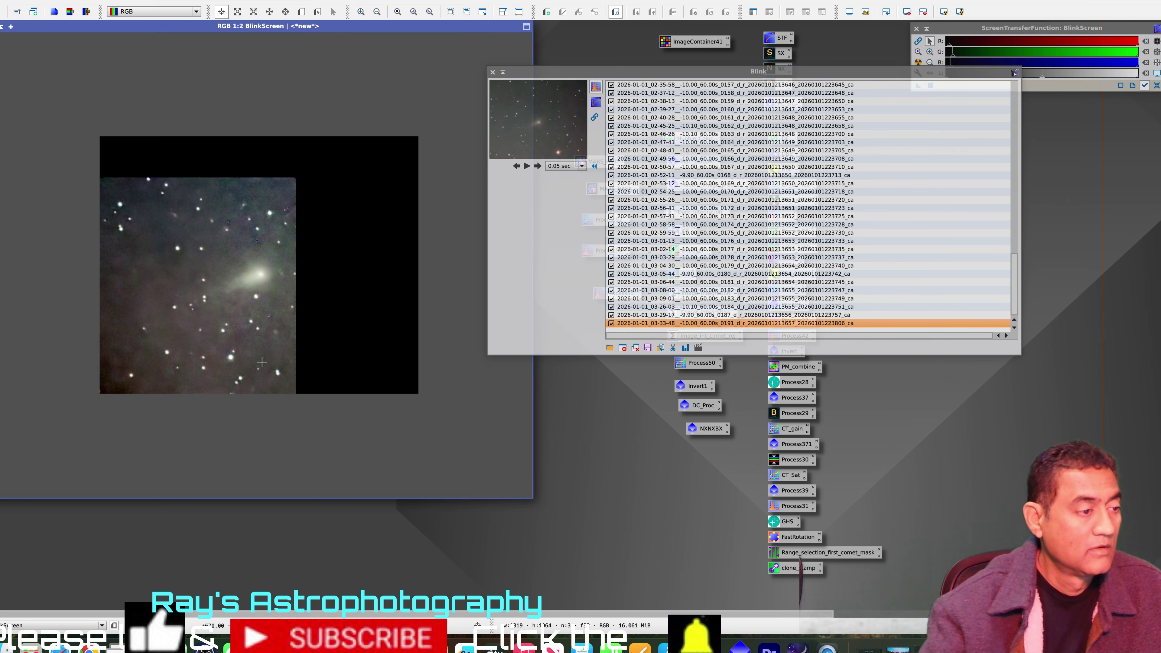
scroll(210, 301, "up", 1)
left_click(773, 249)
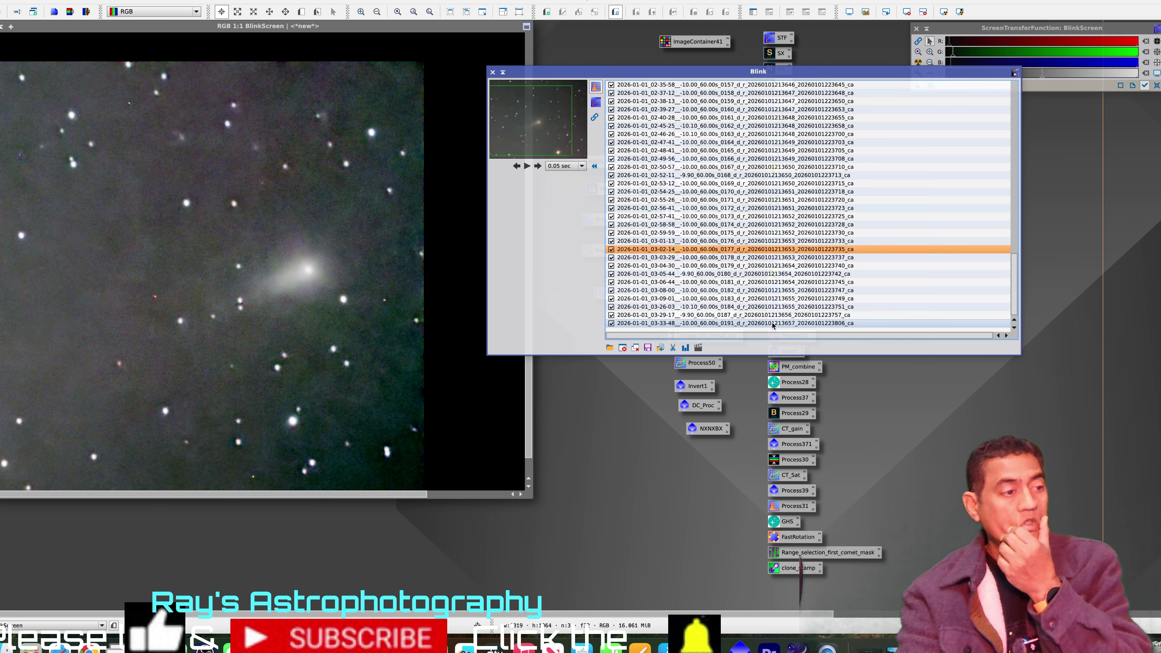
key("Up")
key("Up")
key("Up")
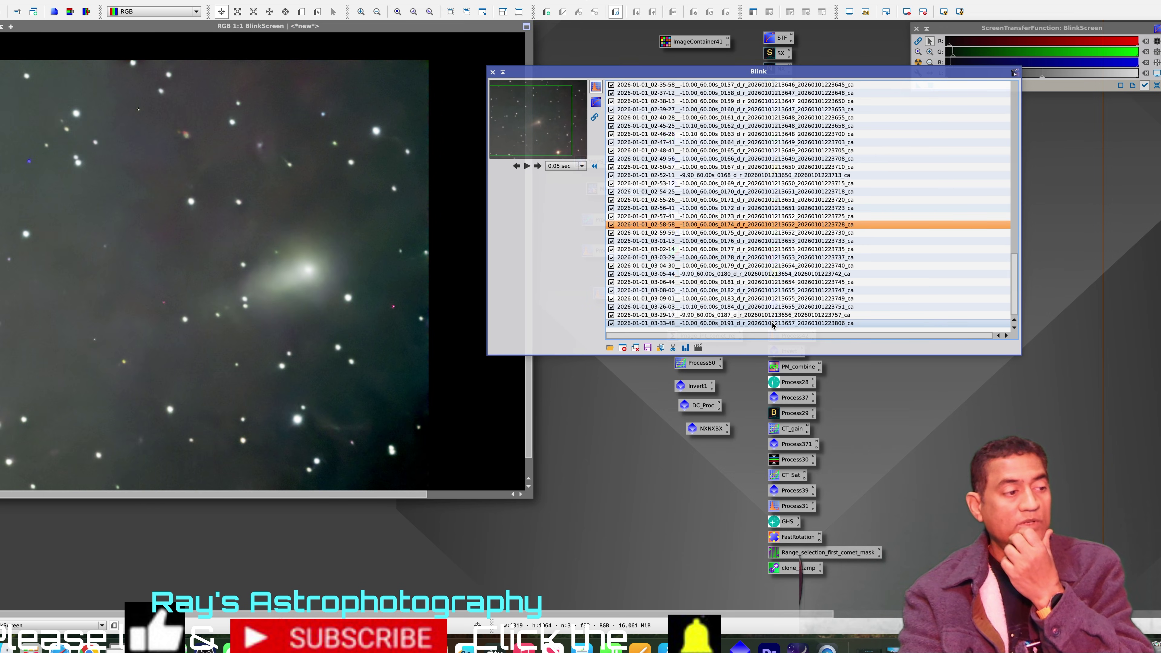
key("Down")
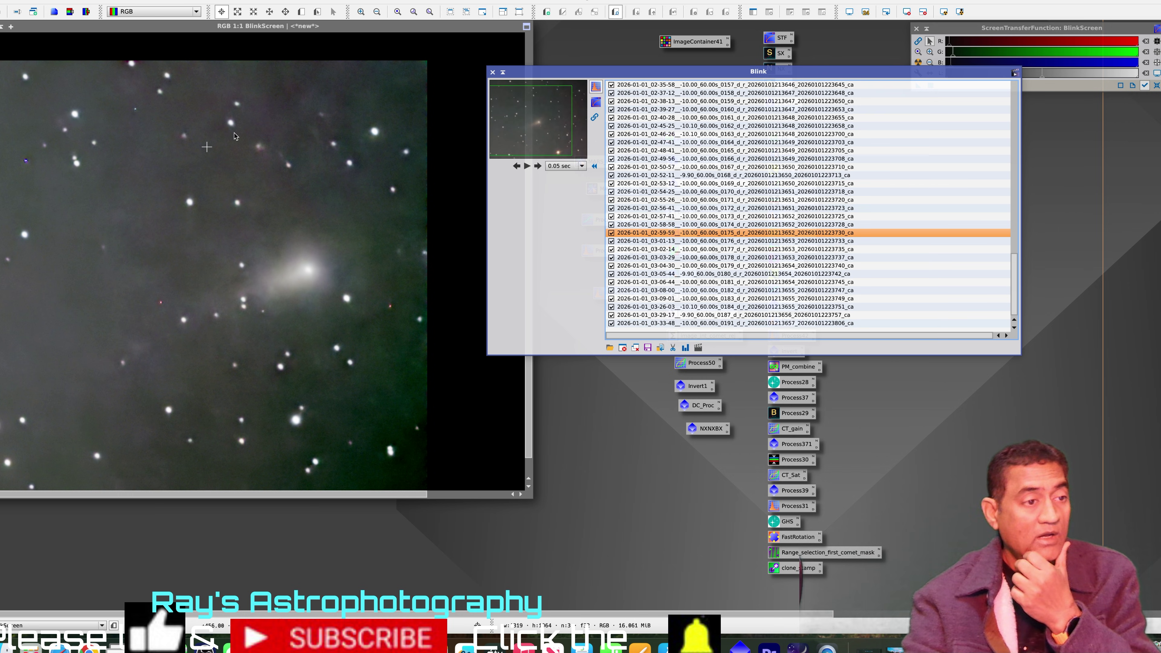
left_click_drag(524, 75, 742, 126)
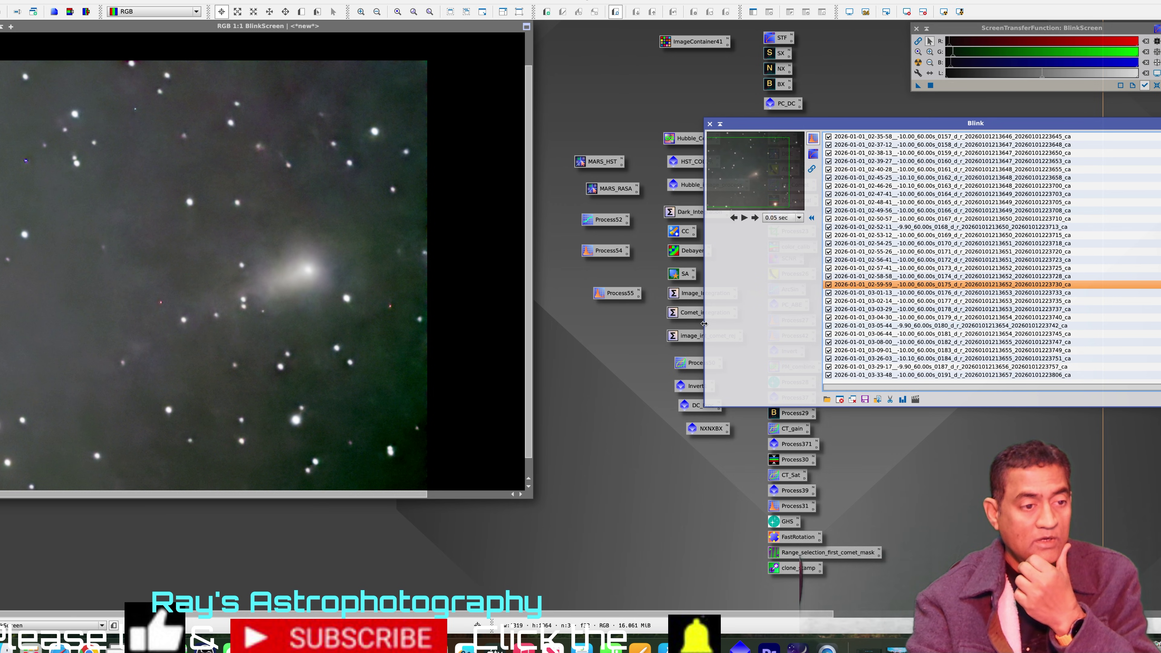
Narrow the Blink frame list and enlarge the blink image window to fill the space.
left_click_drag(704, 326, 951, 295)
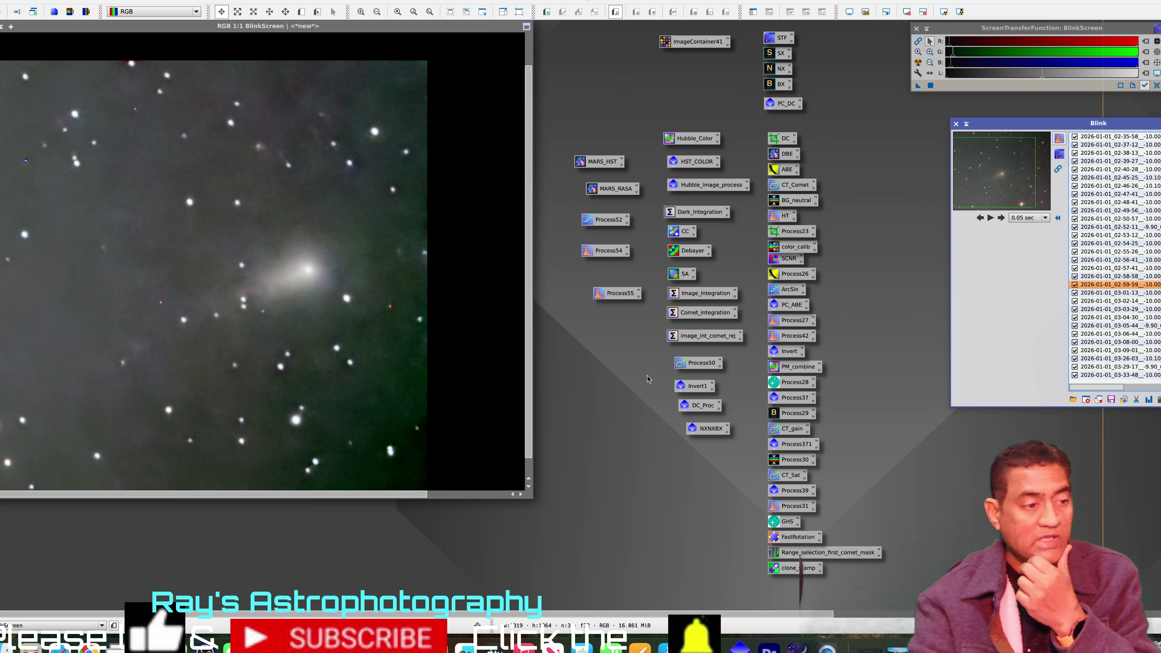
left_click(532, 501)
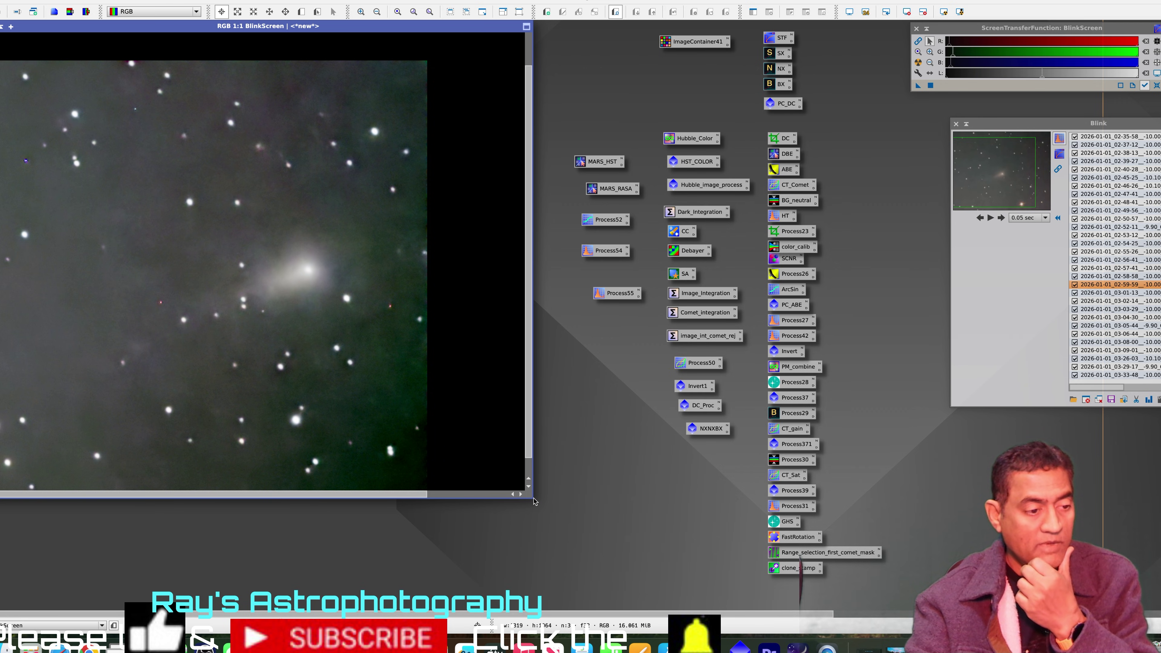
left_click_drag(534, 501, 963, 583)
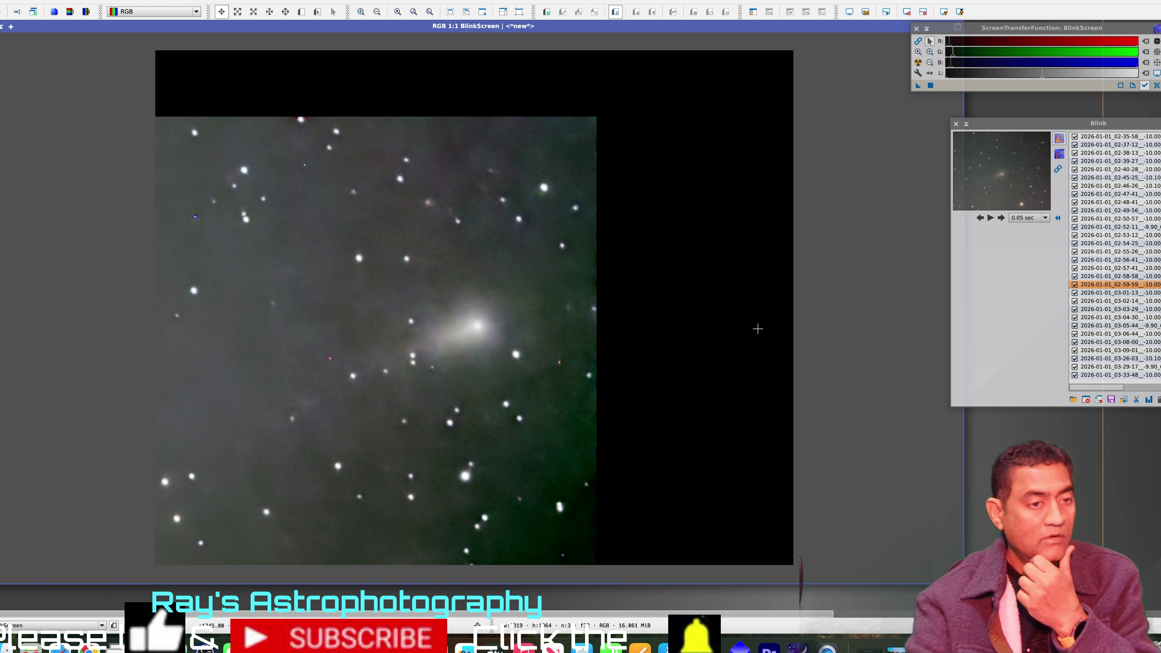
Zoom in to inspect the comet frame, pan across it, and zoom back to 1:1.
scroll(554, 407, "up", 2)
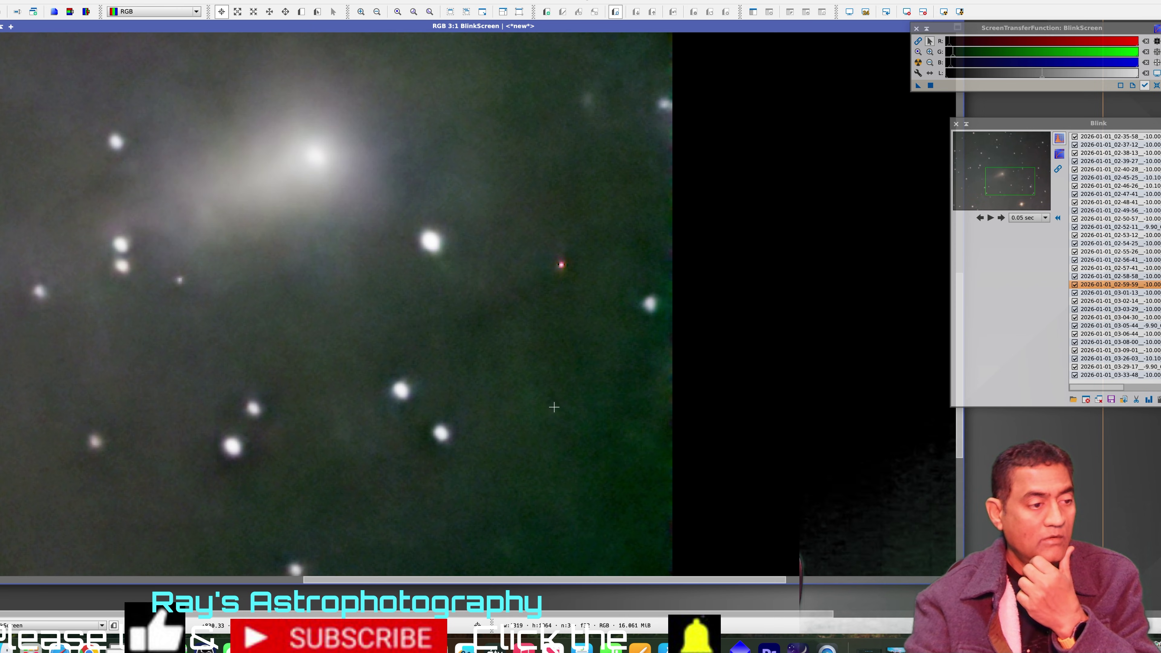
scroll(534, 400, "down", 1)
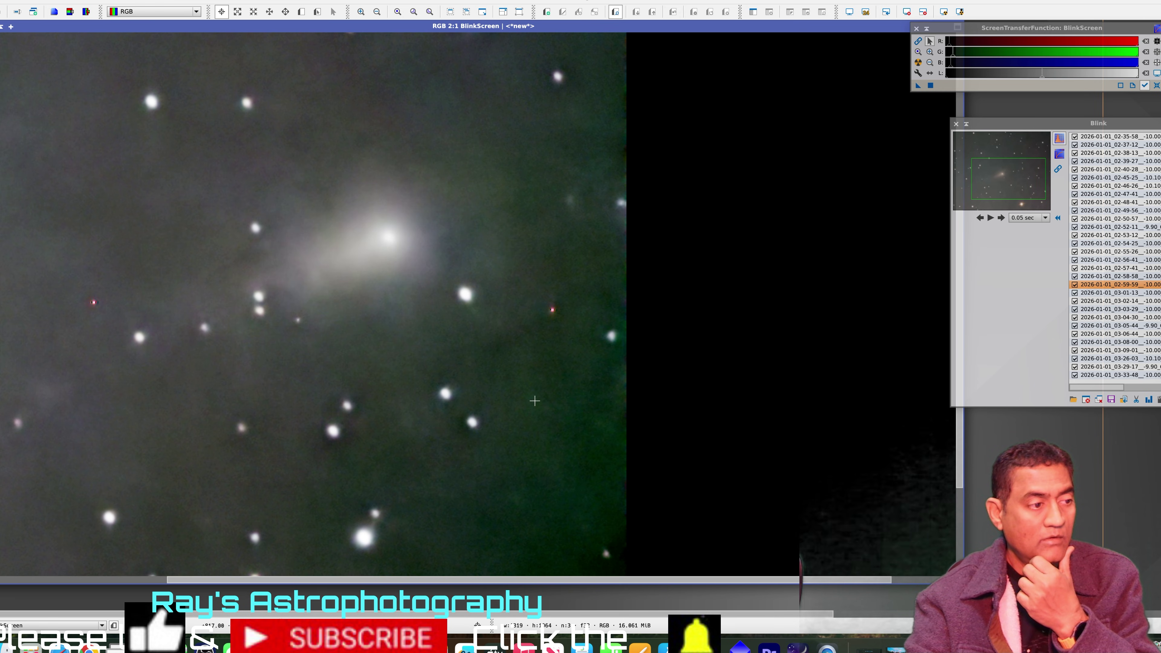
left_click_drag(747, 580, 602, 580)
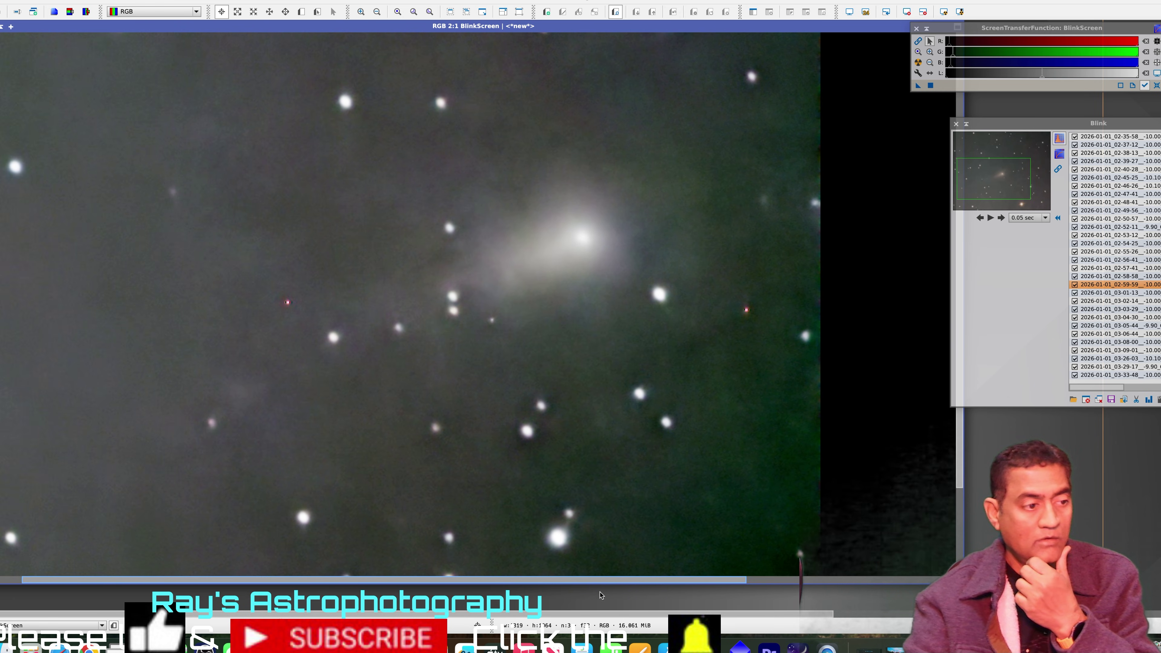
scroll(501, 443, "down", 1)
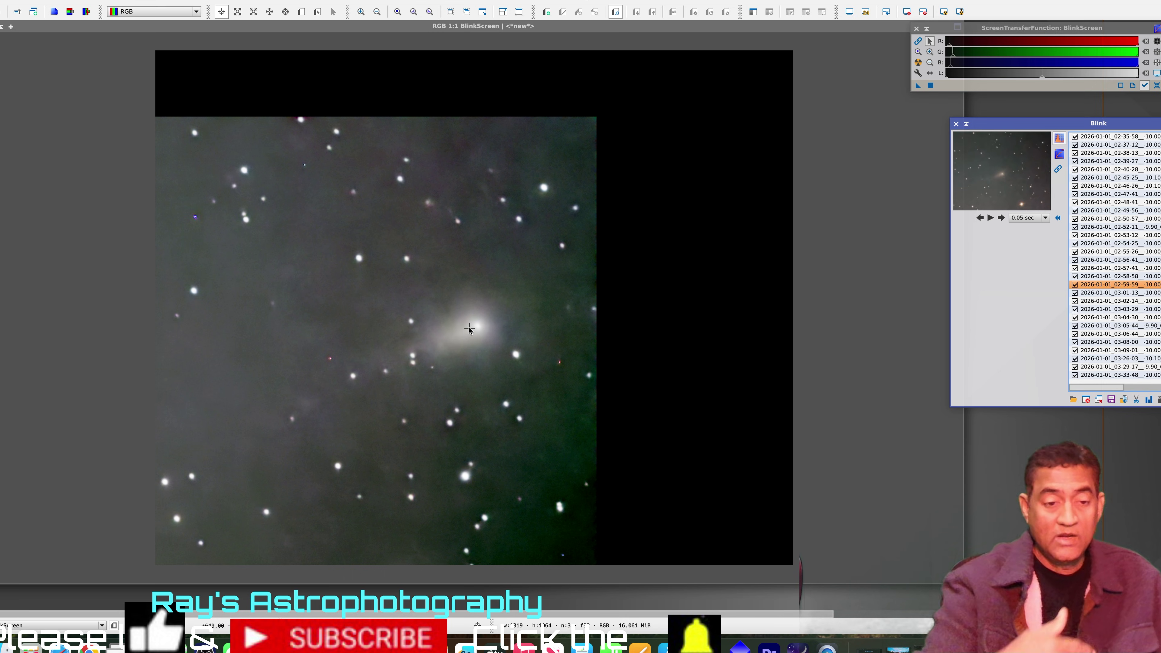
Step back through the blink frames from 02-58-58 to 02-47-41.
left_click(1126, 276)
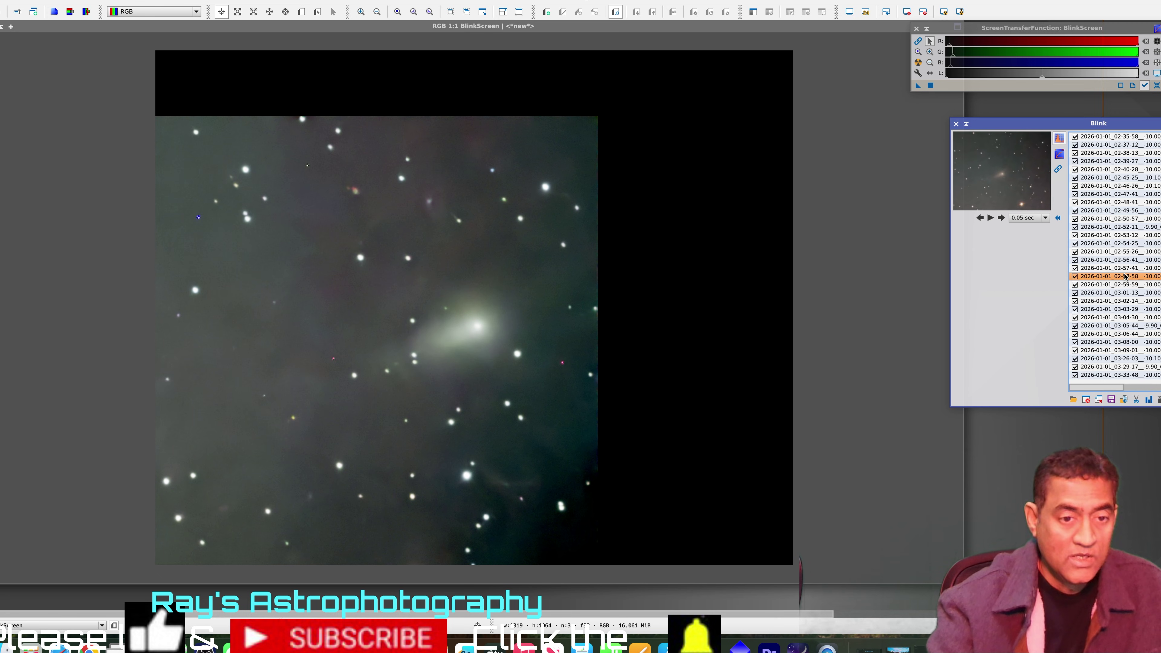
key("Up")
key("Up")
key("Up")
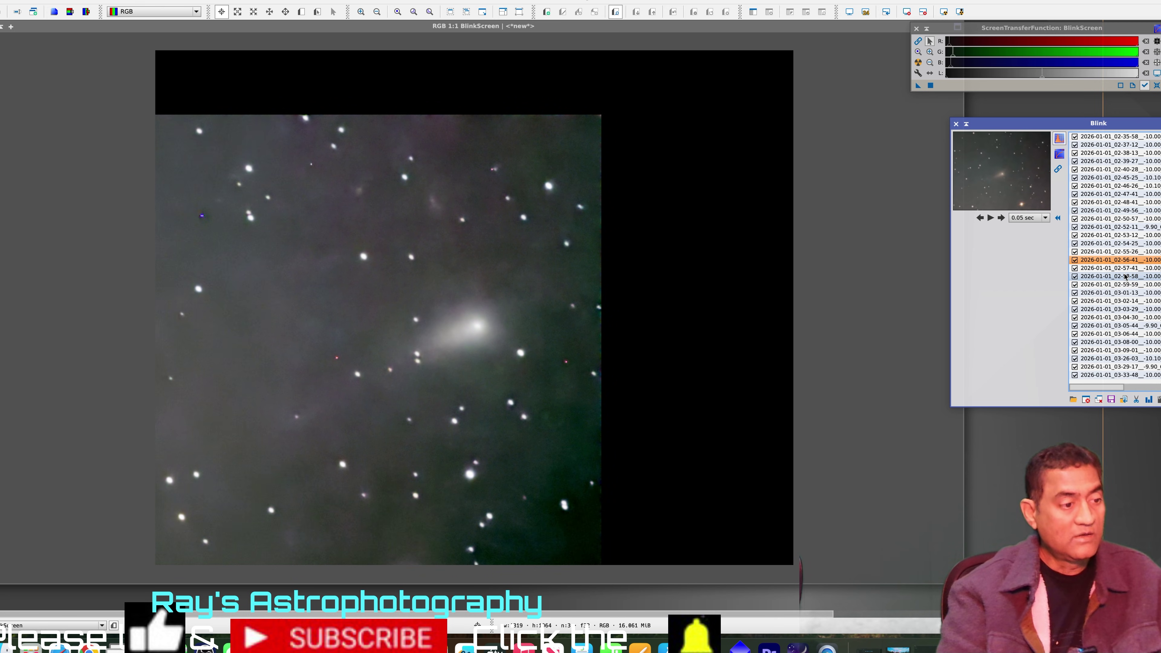
key("Up")
key("Up")
key("Up")
key("Up")
key("Up")
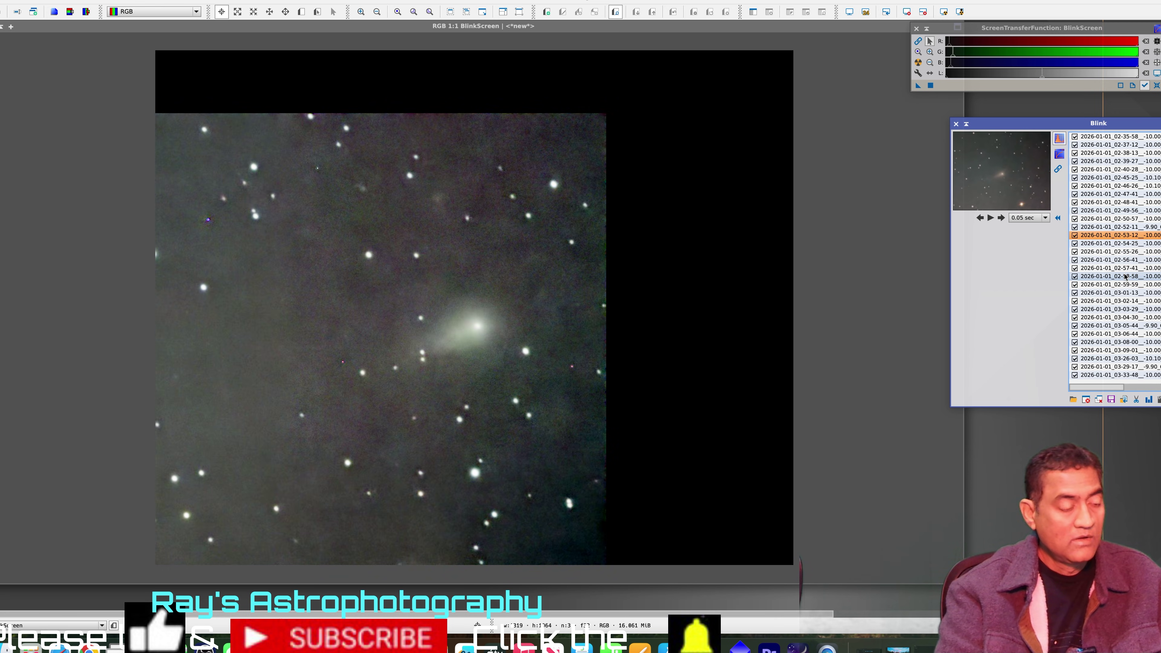
key("Up")
key("Up")
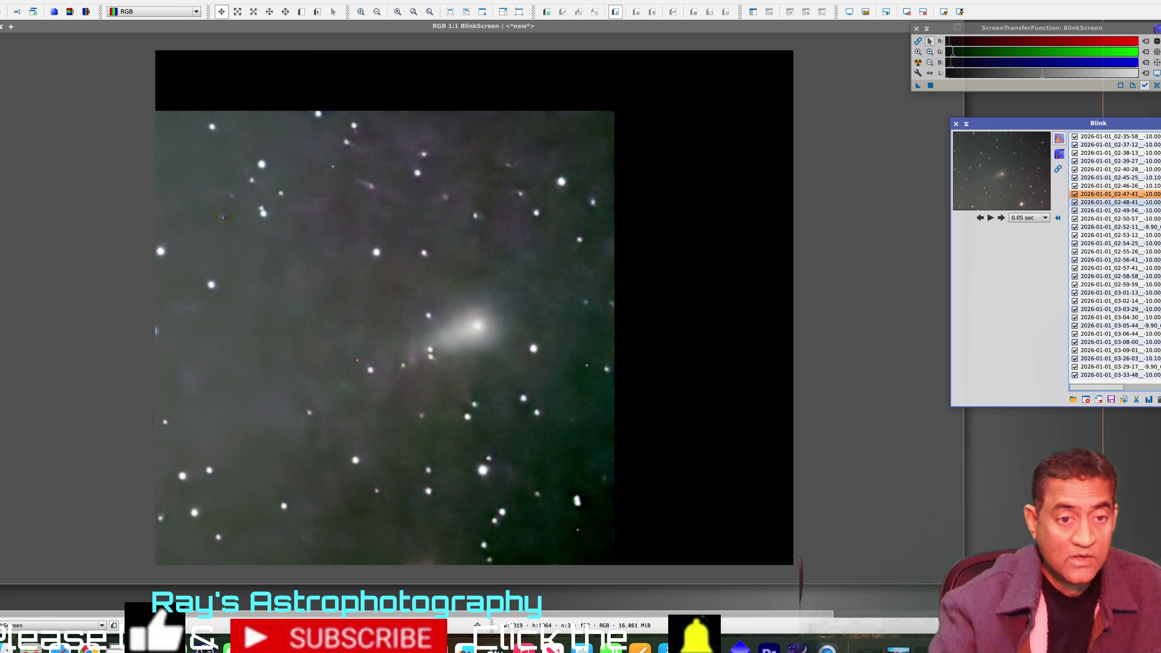
Continue from 02-46-26 back to the earliest frame 02-34-57, flicking neighbours to compare star motion.
left_click(1127, 186)
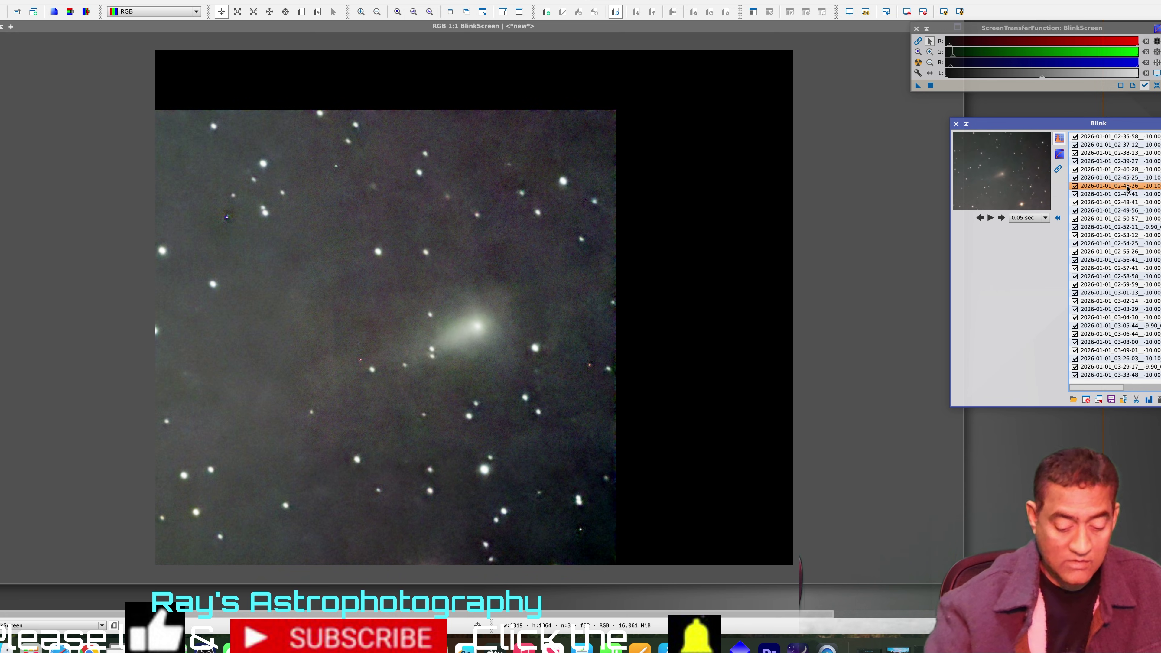
key("Up")
key("Up")
key("Up")
key("Up")
key("Up")
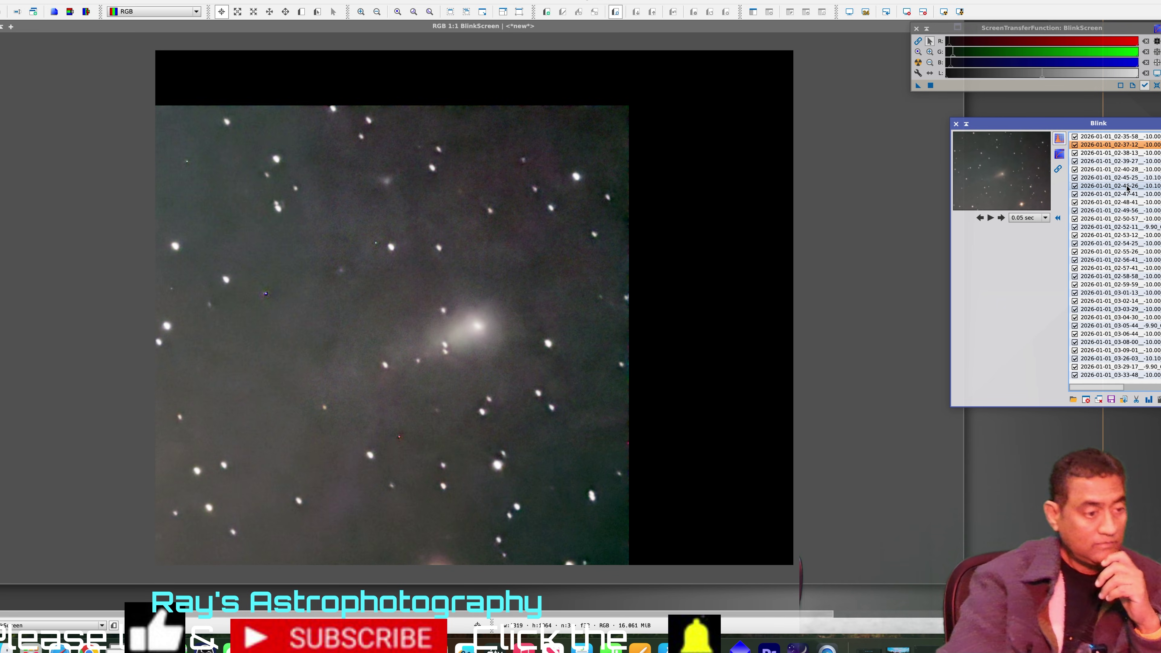
key("Up")
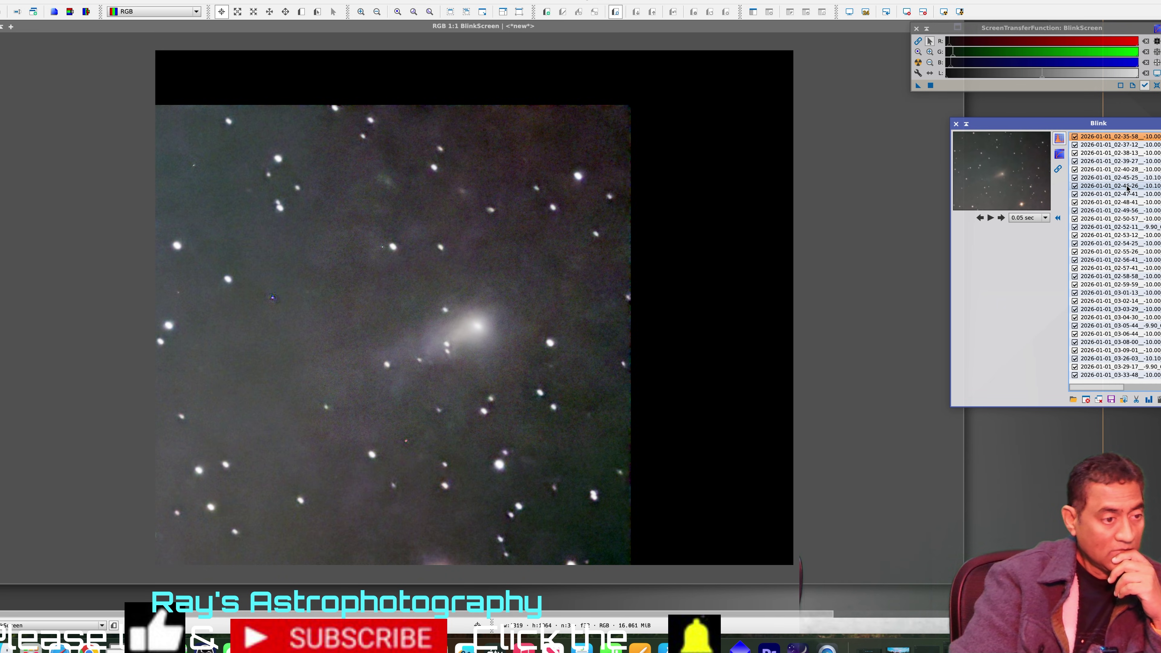
key("Up")
key("Down")
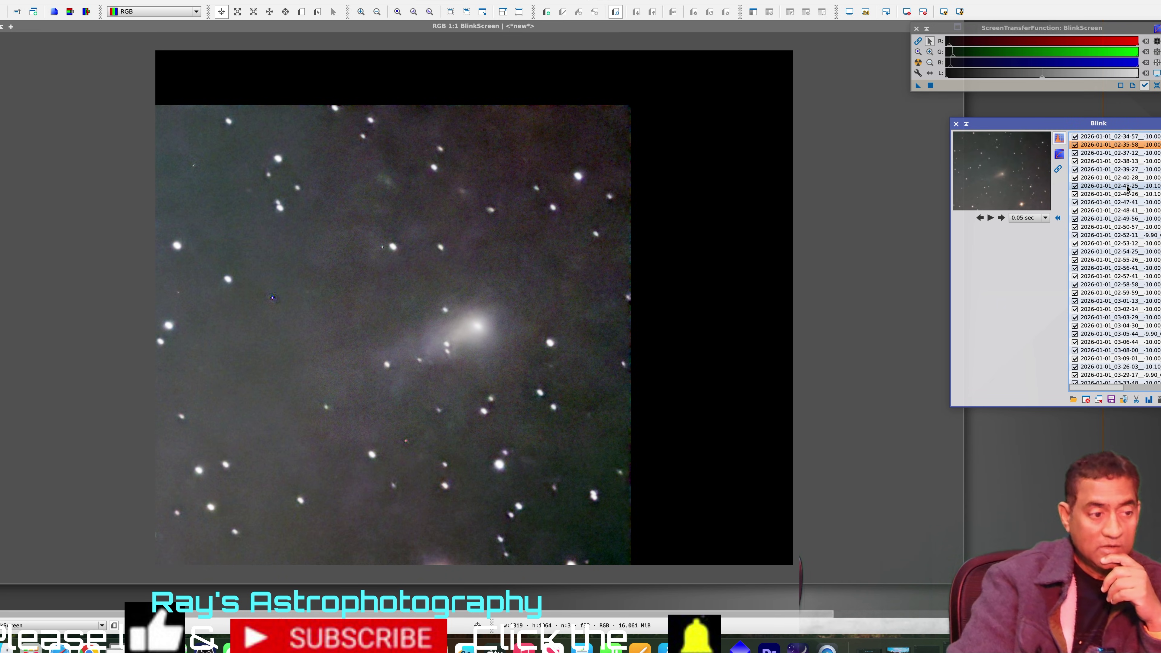
key("Up")
key("Down")
key("Up")
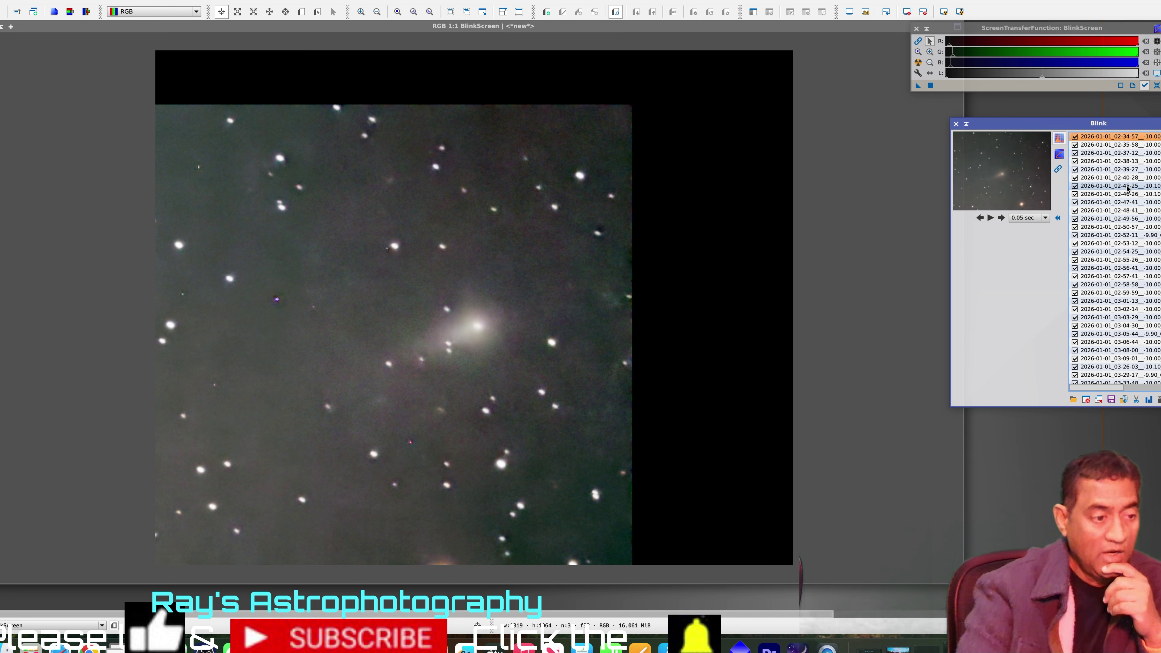
Zoom the blink image to 2:1 around the comet and its faint tail.
left_click(498, 378)
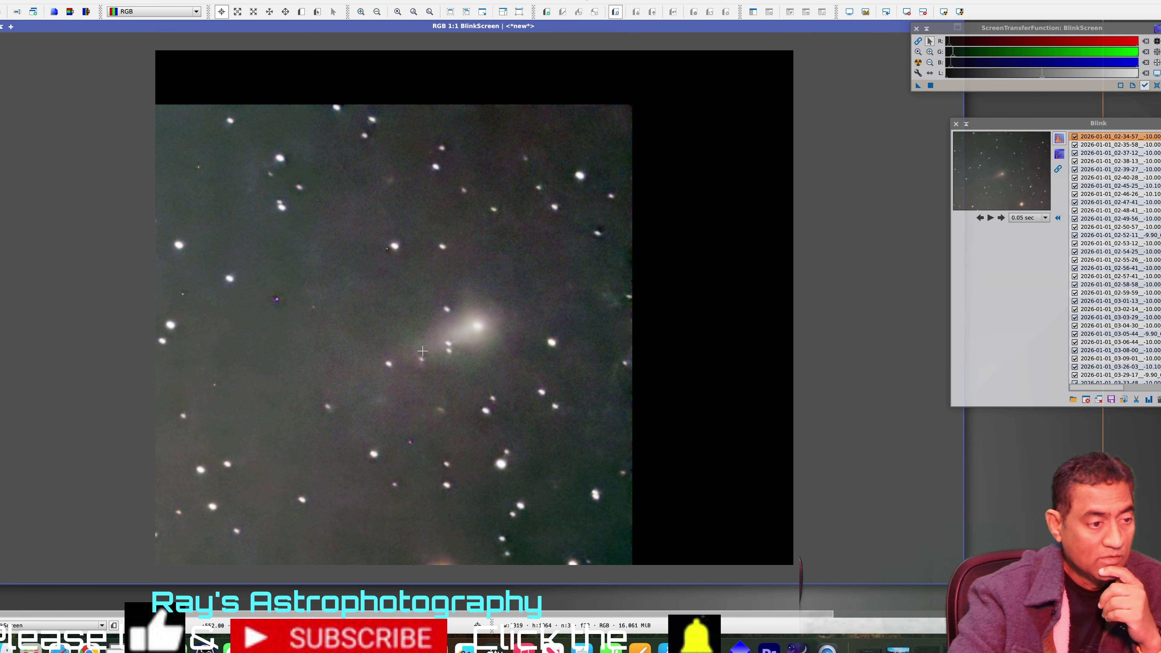
scroll(422, 351, "down", 2)
scroll(422, 351, "up", 2)
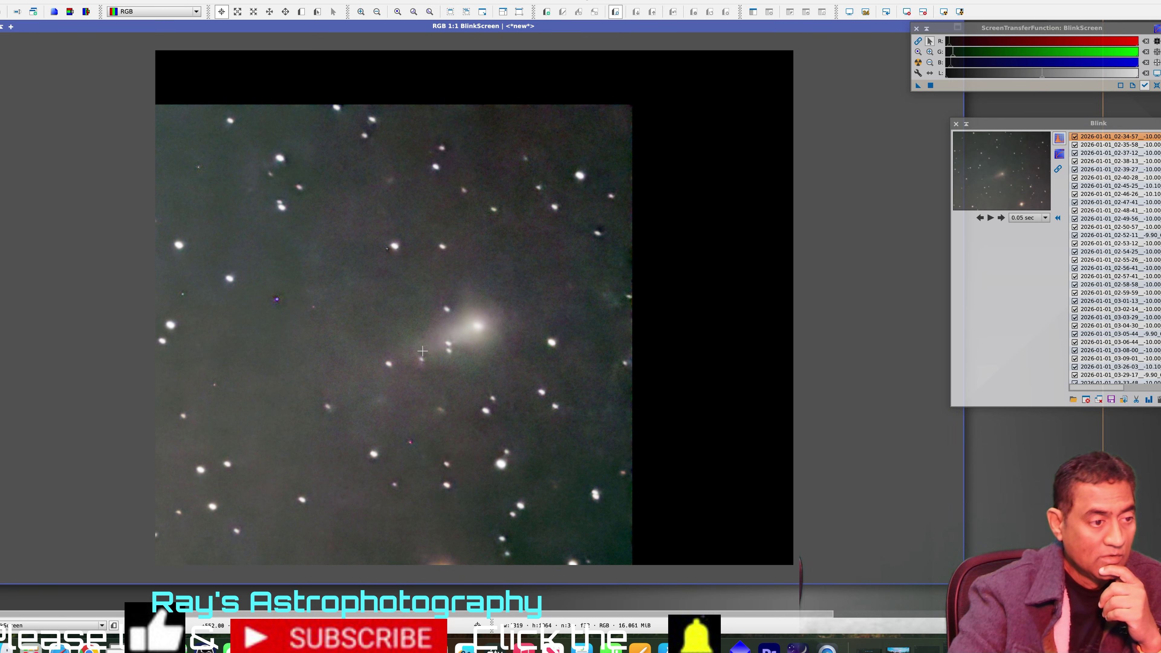
scroll(422, 351, "up", 1)
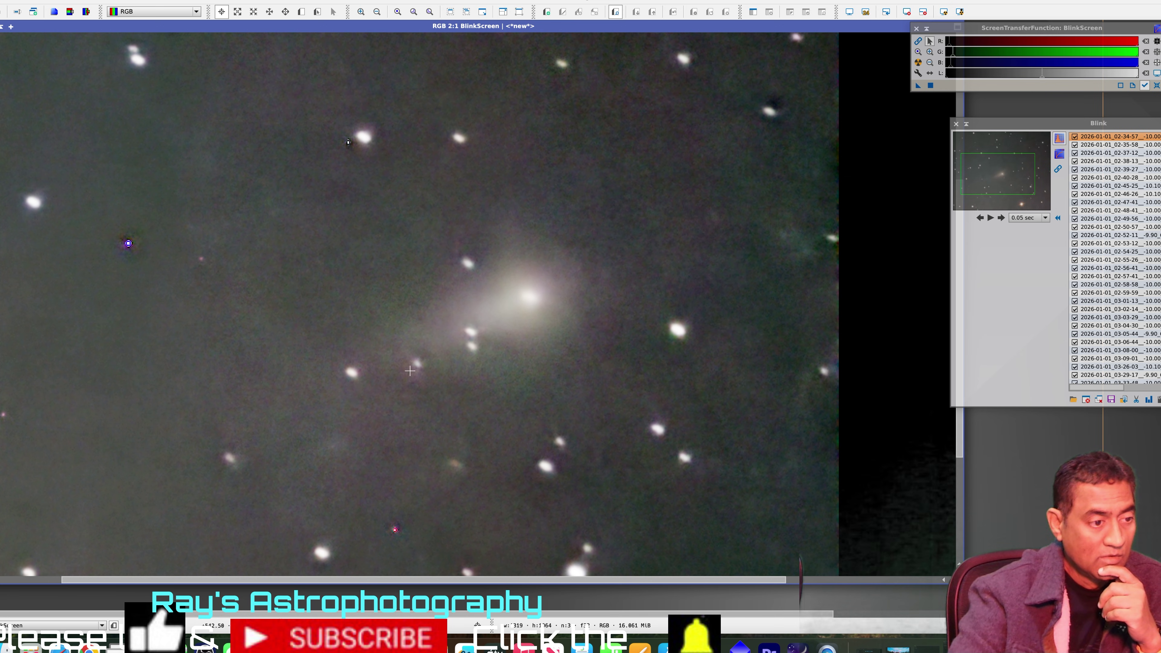
Flick between the 02-34-57 and 02-35-58 frames to compare star drift.
left_click(1101, 145)
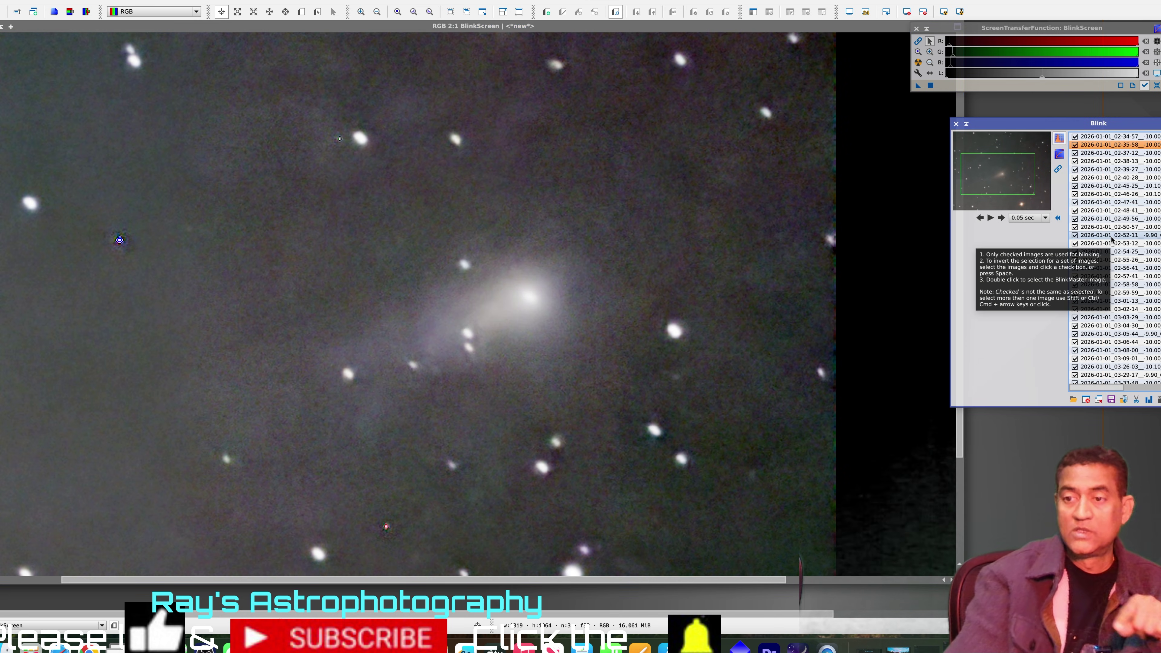
key("Up")
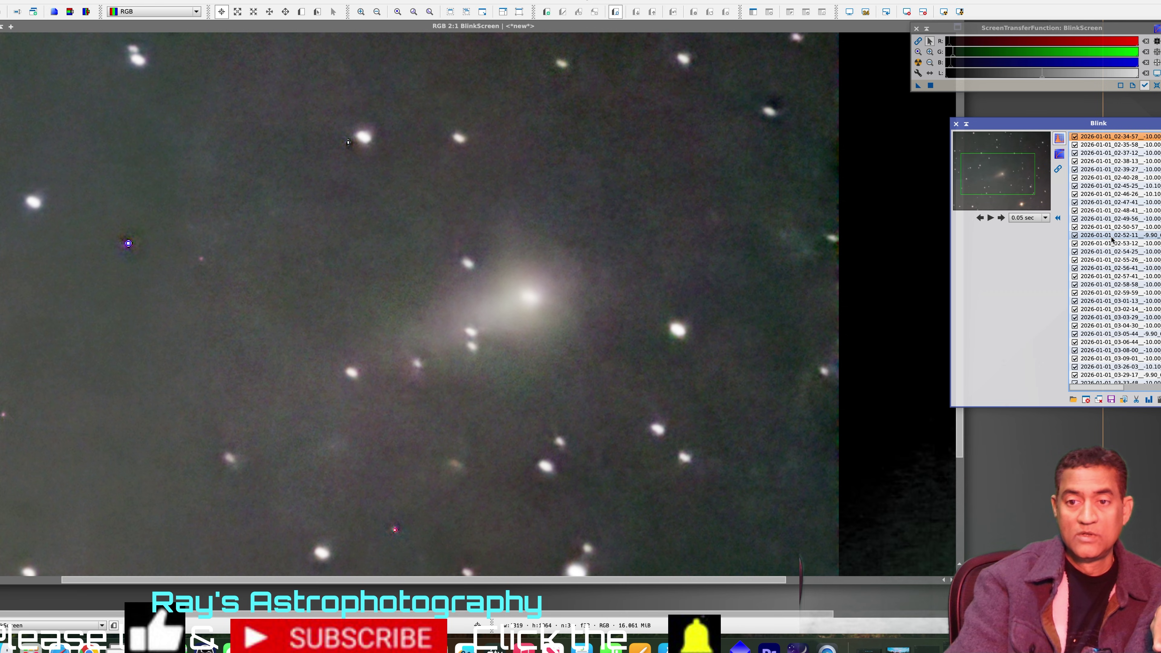
key("Down")
key("Up")
key("Down")
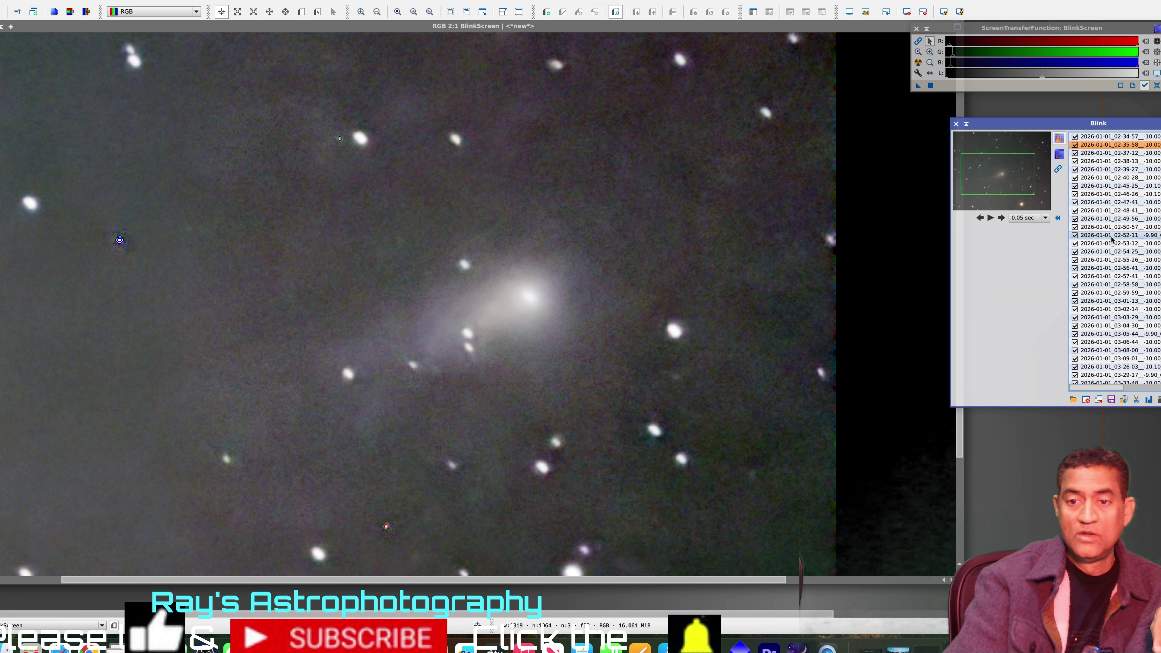
Step back through earlier comet-aligned frames to the start of the run at 00-41-29.
key("Up")
key("Up")
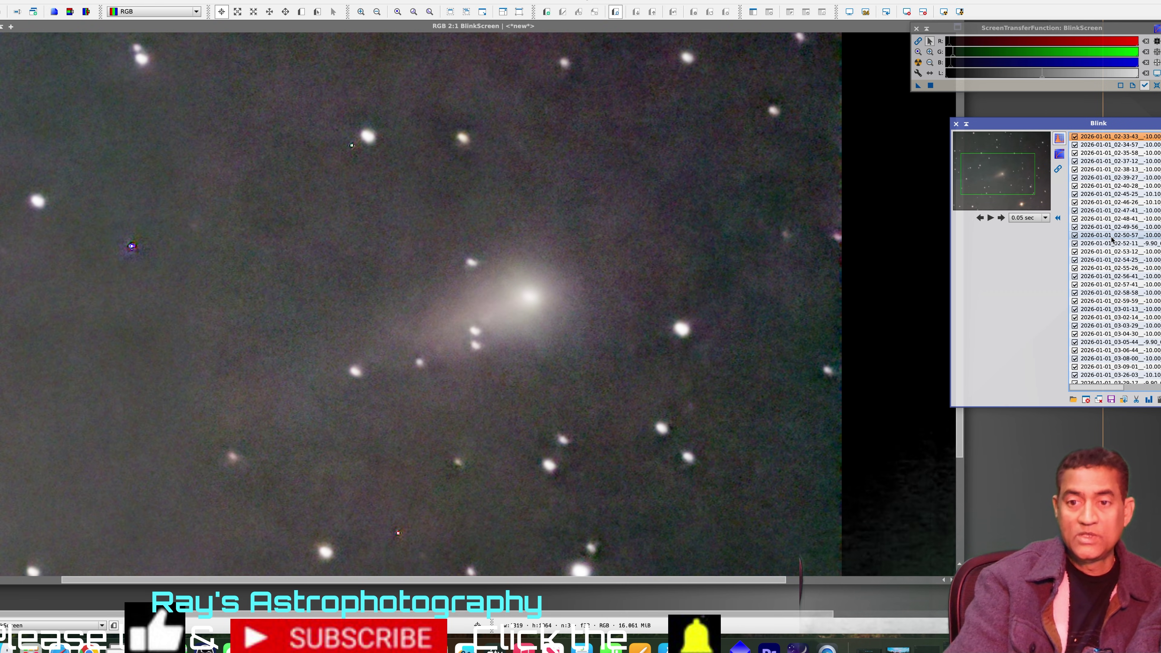
key("Up")
key("Up")
key("Up")
key("Up")
key("Up")
key("Up")
key("Up")
key("Up")
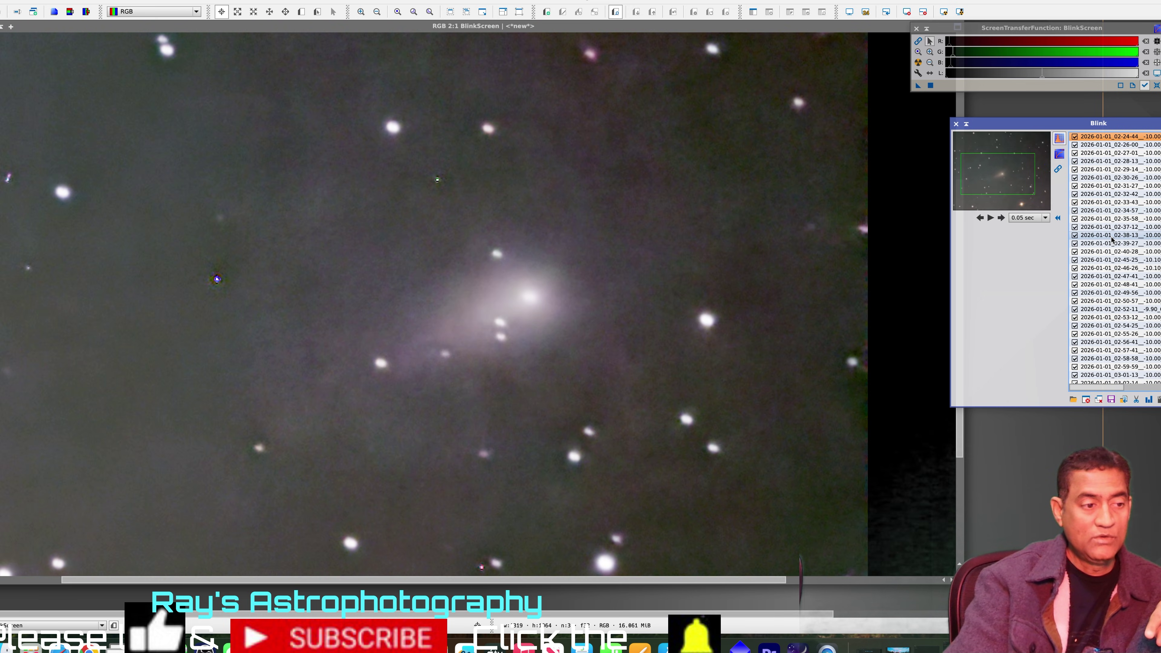
key("Up")
key("Up")
key("Up")
key("Up")
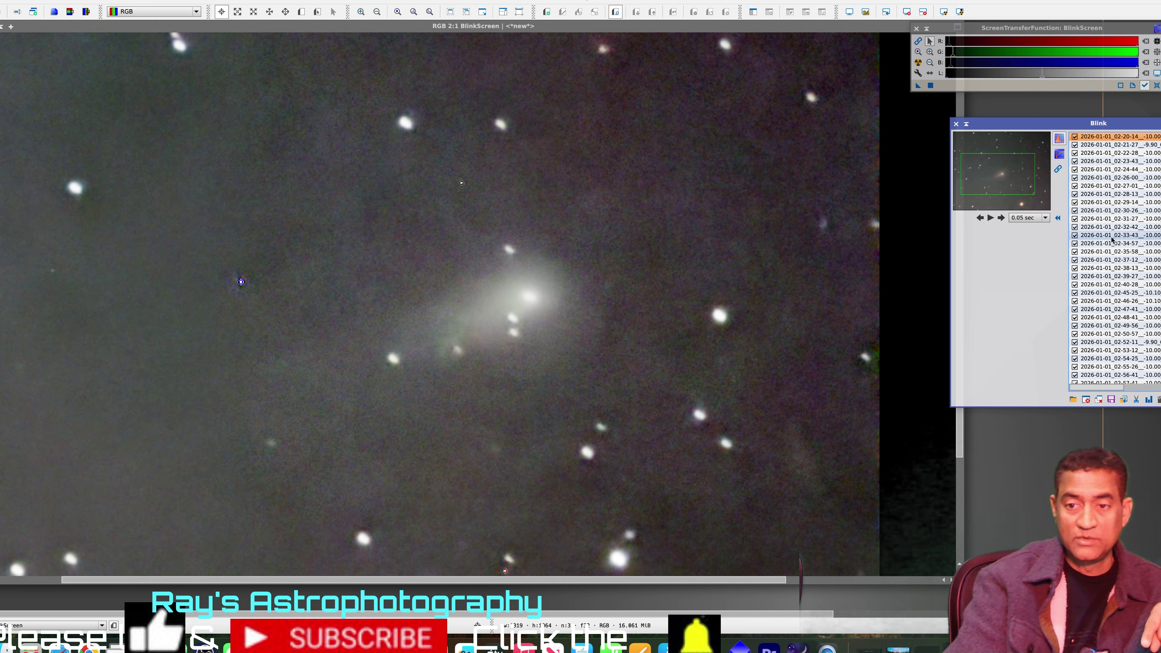
key("Up")
key("Up")
key("Up")
key("Up")
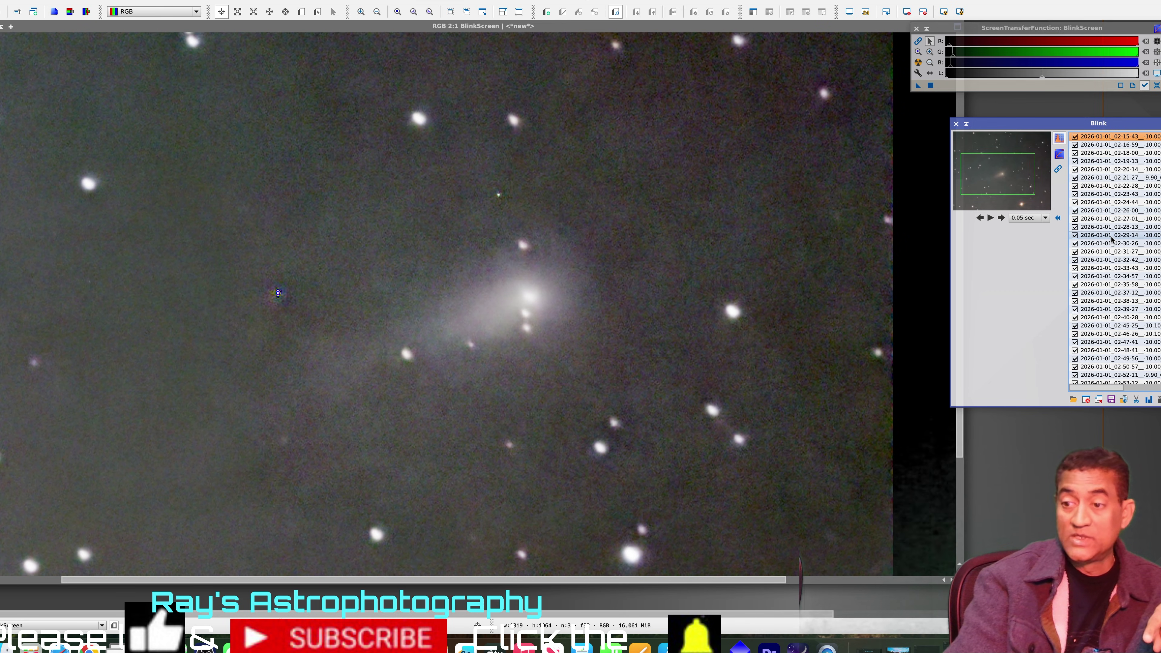
key("Up")
key("Up")
key("Up")
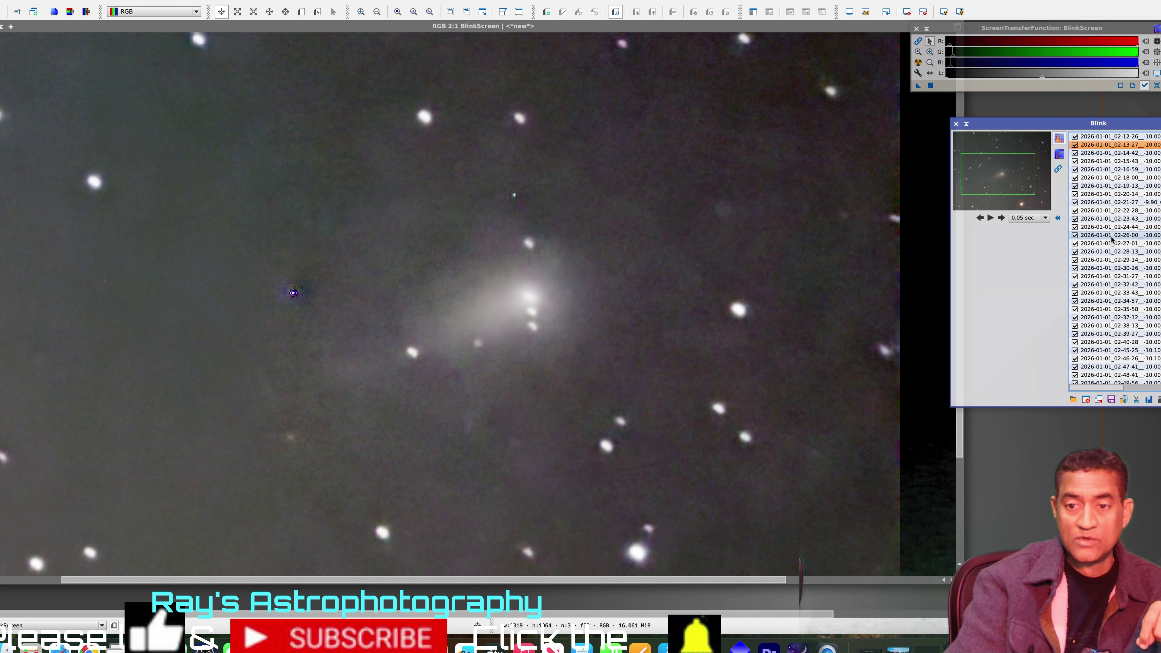
key("Up")
key("Up")
key("Up")
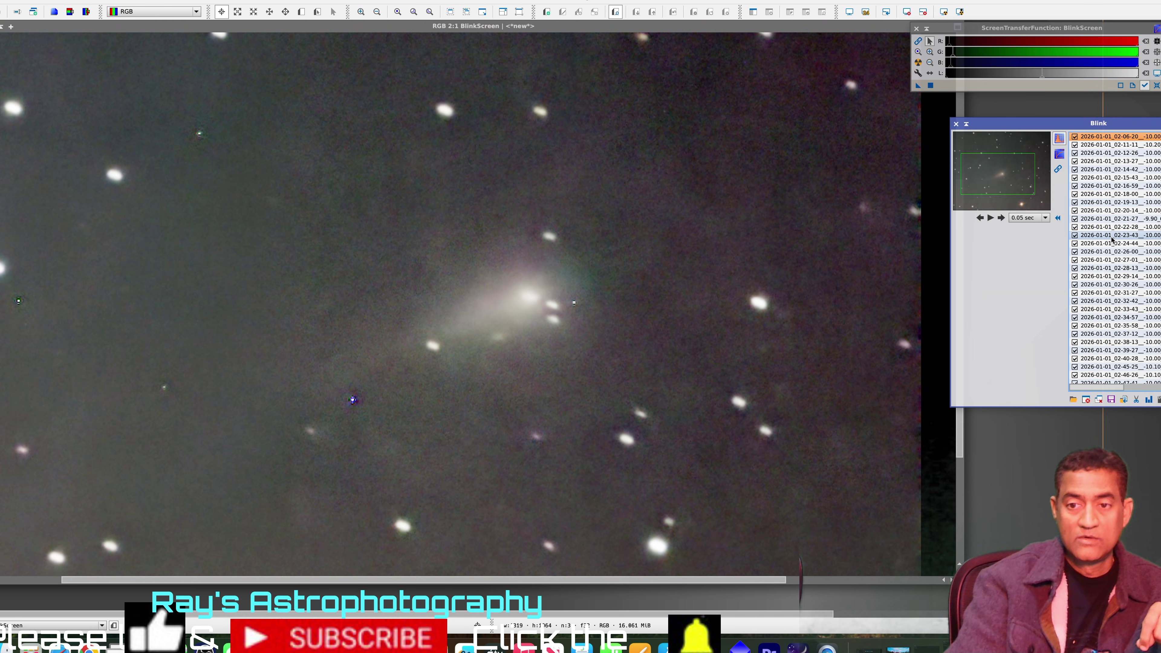
key("Down")
key("Up")
key("Up")
key("Up")
key("Up")
key("Up")
key("Up")
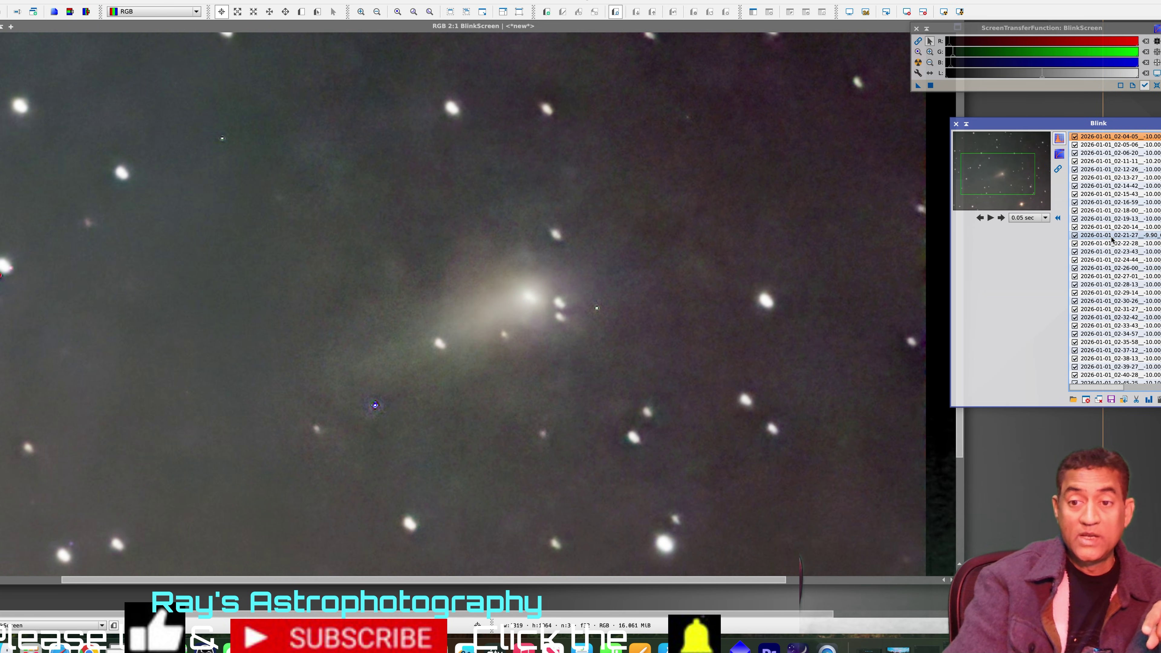
key("Up")
key("Up")
key("Up")
key("Up")
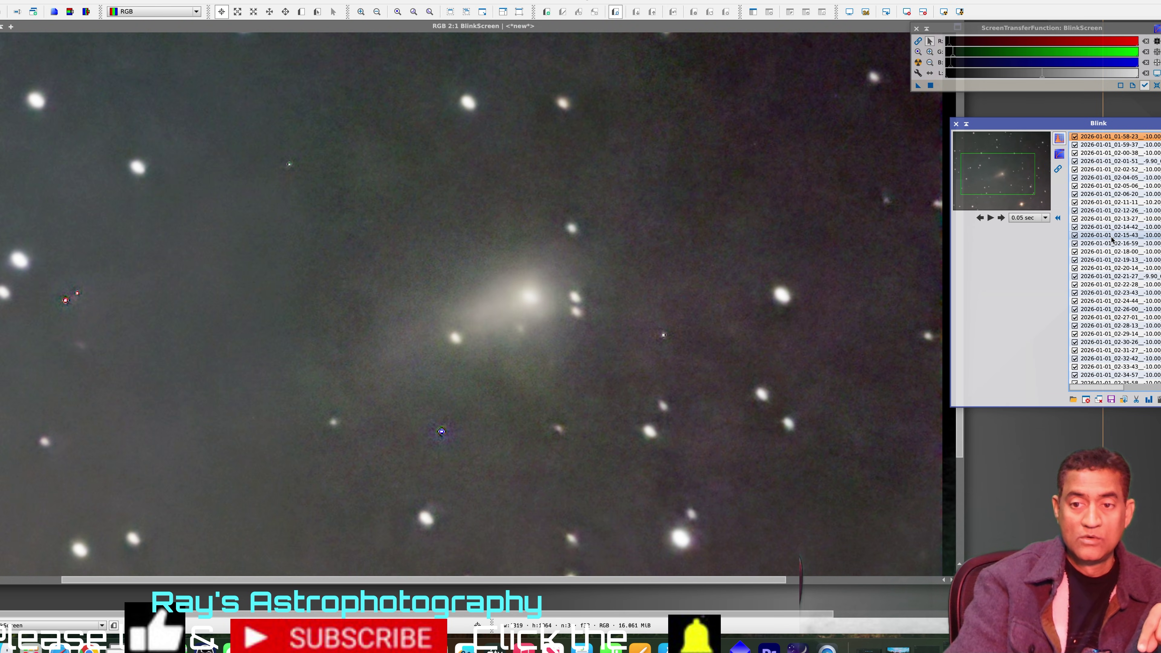
key("Up")
key("Up")
key("Up")
key("Up")
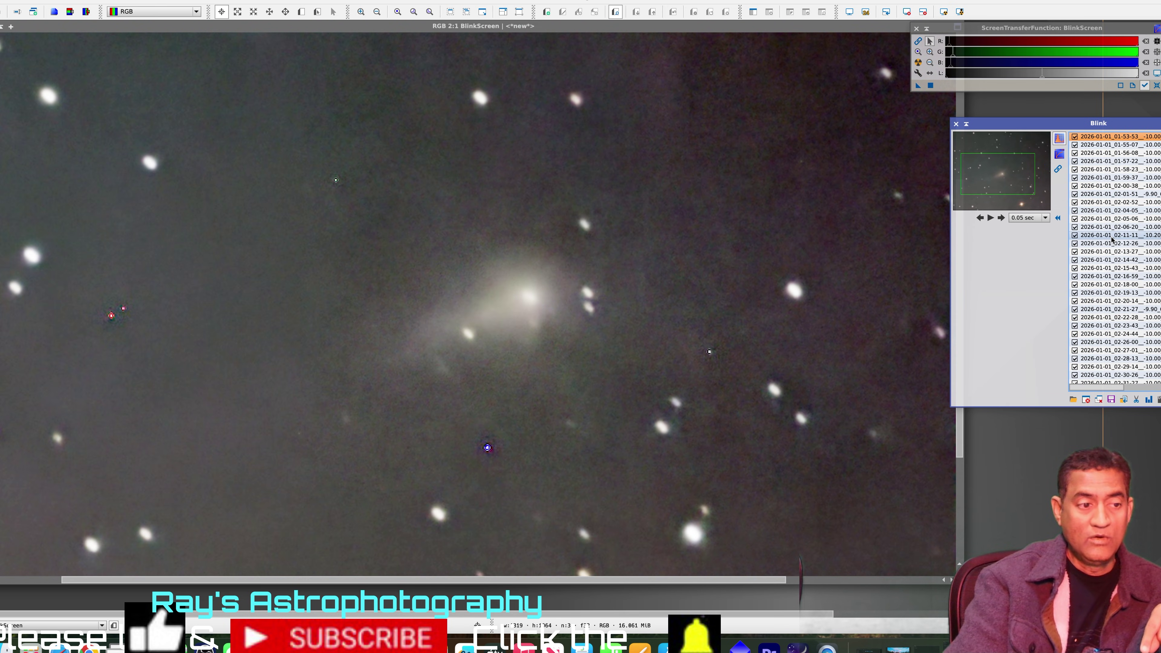
key("Up")
key("Up")
key("Up")
key("Up")
key("Up")
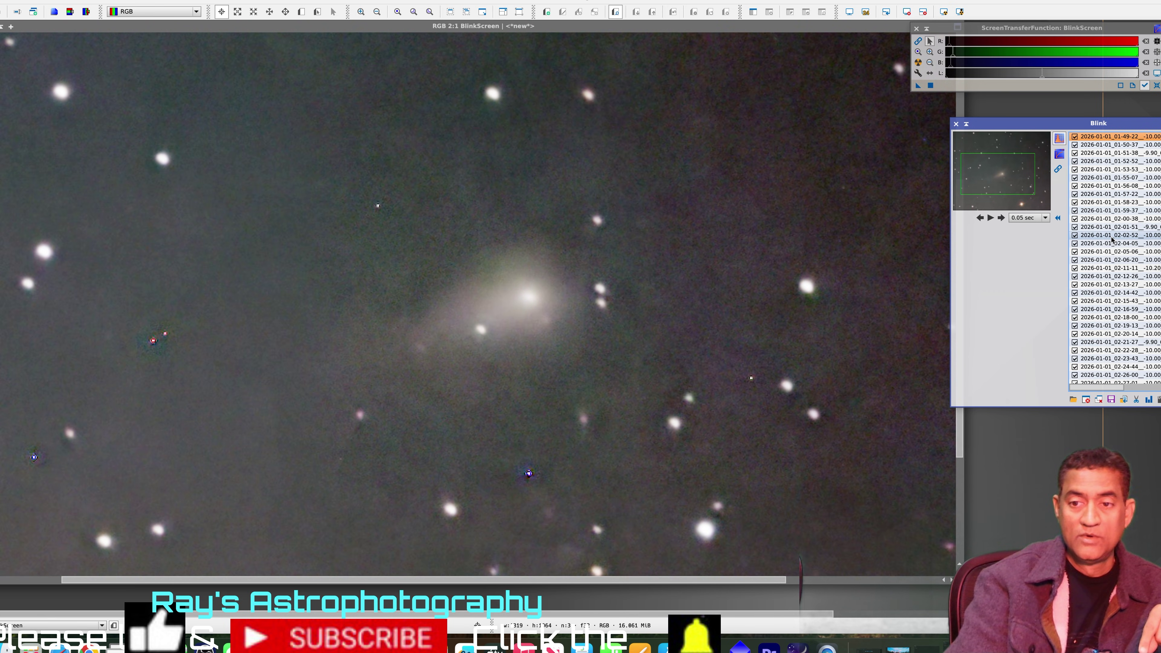
key("Up")
key("Up")
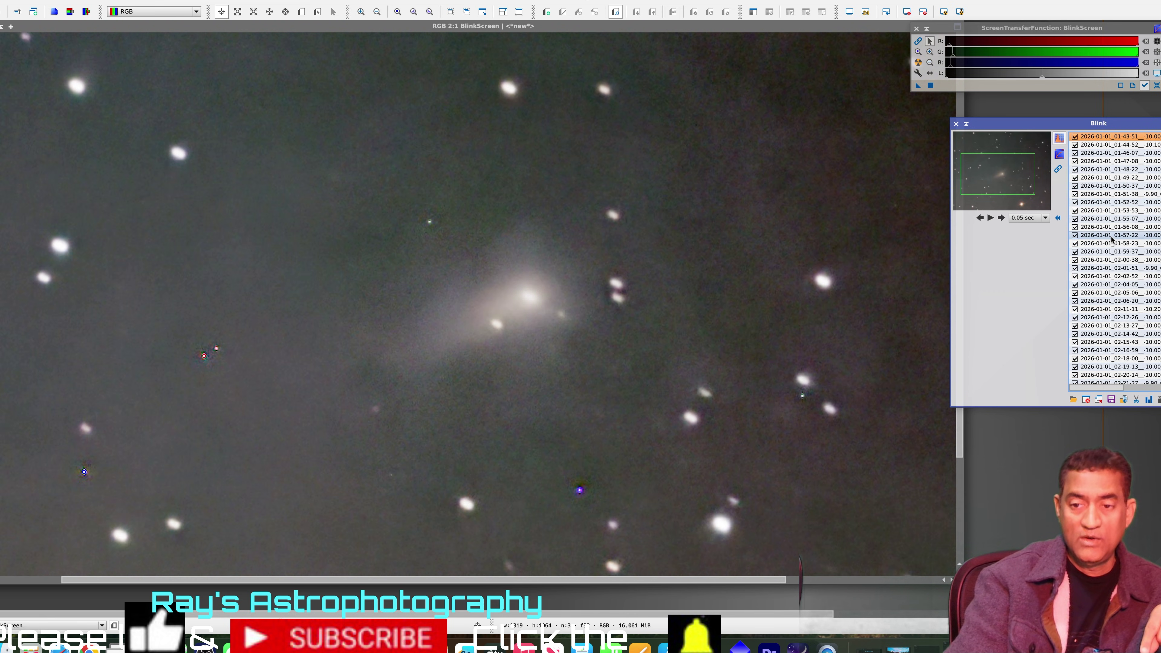
key("Up")
key("Up")
key("Up")
key("Up")
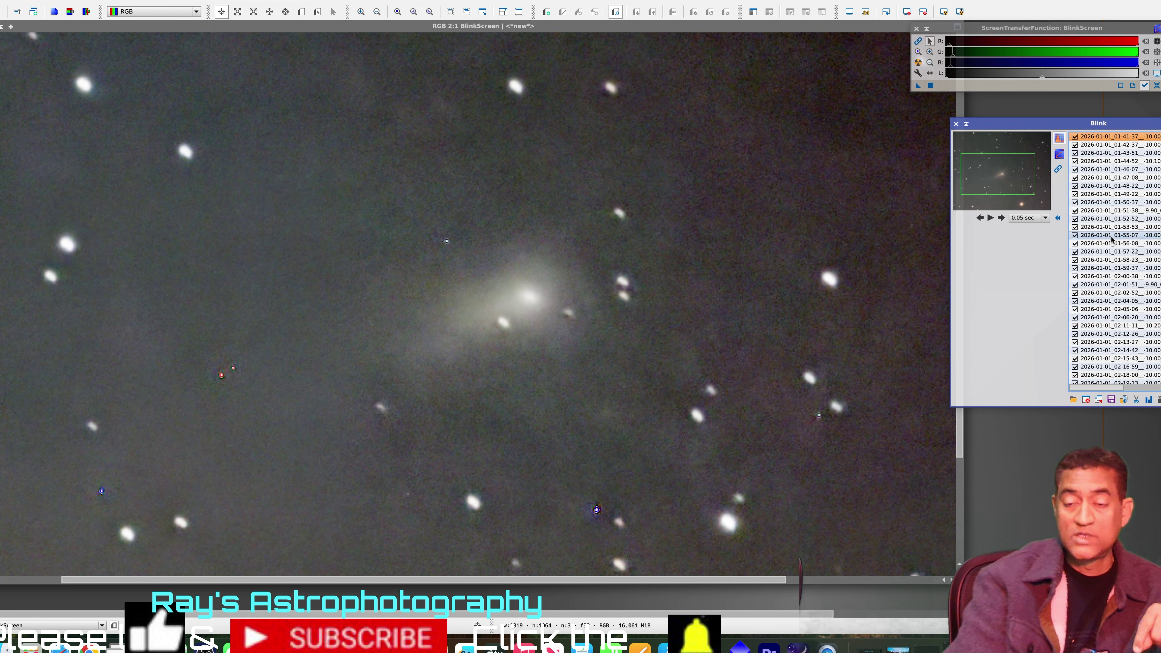
key("Up")
key("Up")
key("Up")
key("Up")
key("Up")
key("Up")
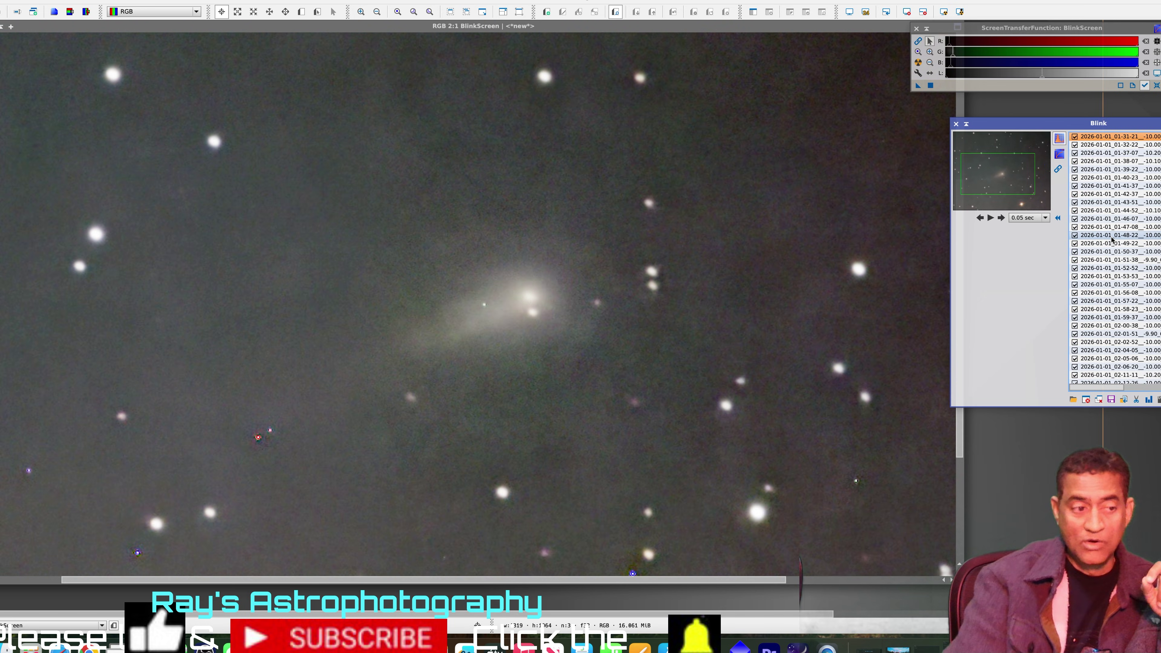
key("Up")
key("Up")
key("Up")
key("Up")
key("Up")
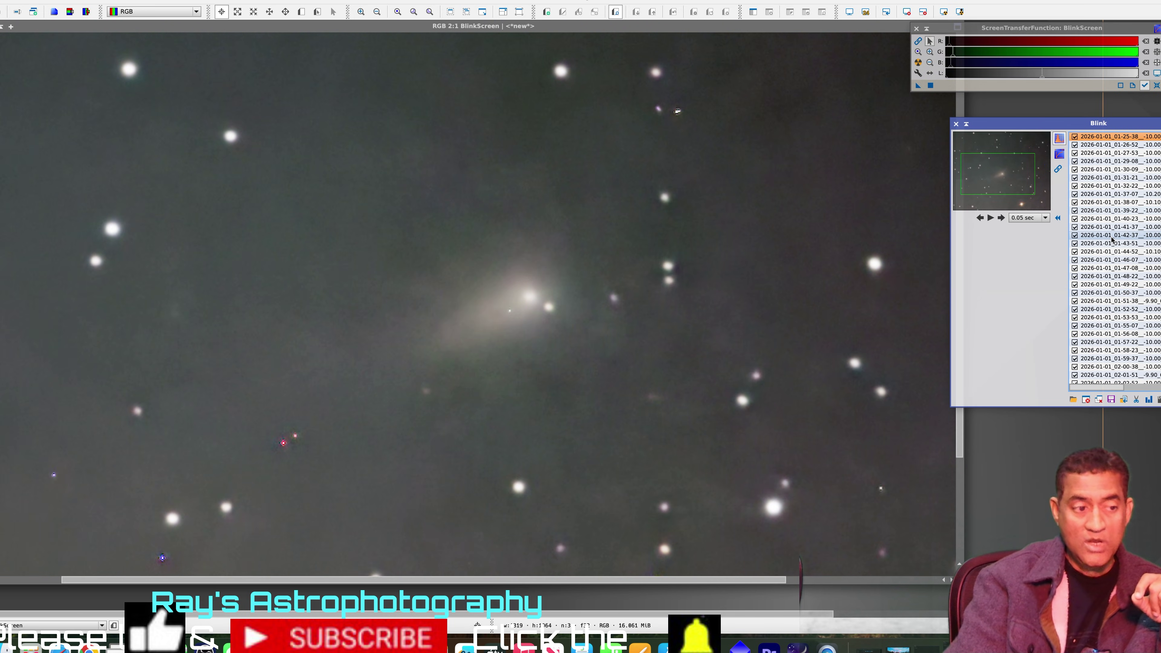
key("Up")
key("Up")
key("Up")
key("Up")
key("Up")
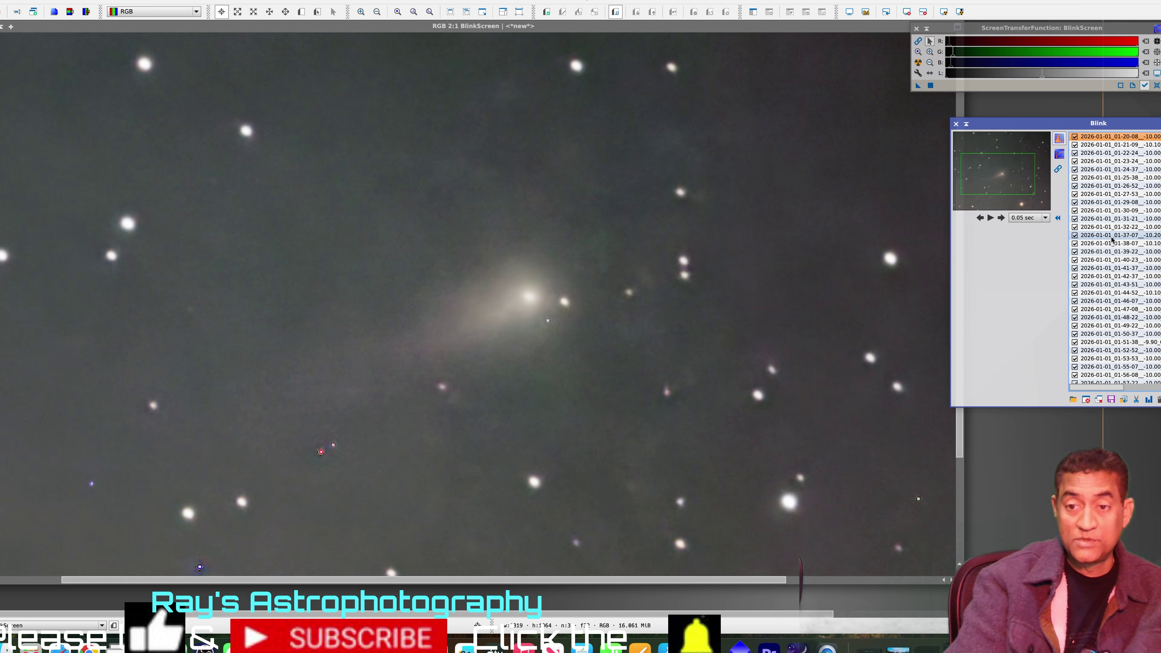
key("Up")
key("Up")
key("Up")
key("Up")
key("Up")
key("Up")
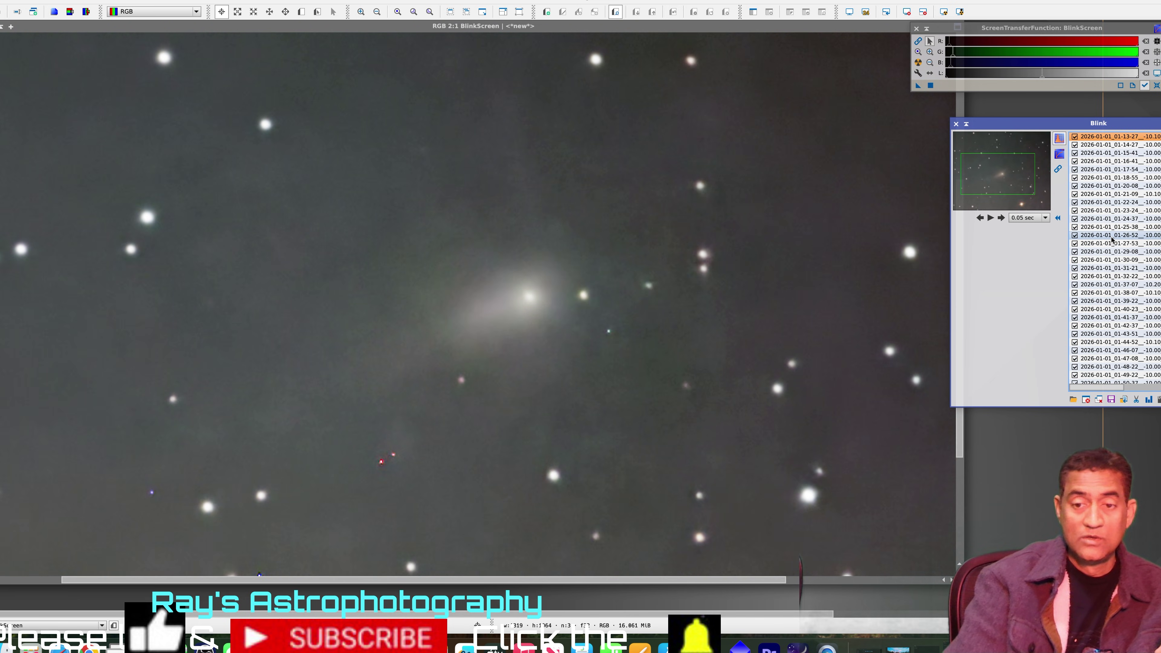
key("Up")
key("Up")
key("Up")
key("Up")
key("Up")
key("Up")
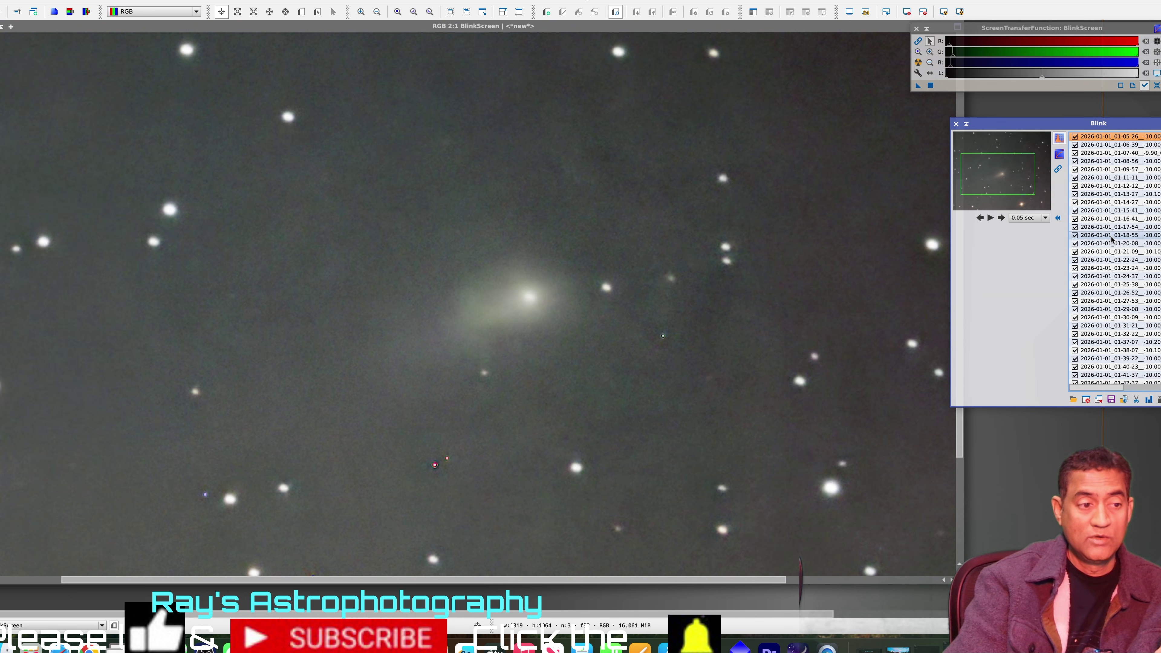
key("Up")
key("Up")
key("Up")
key("Up")
key("Up")
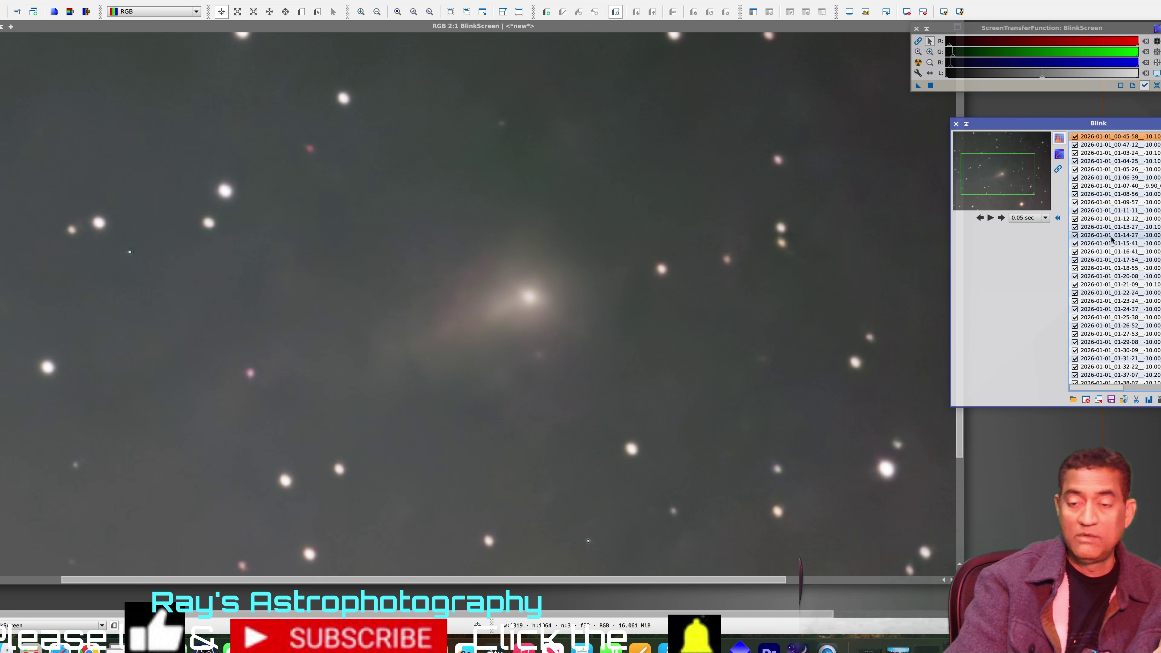
key("Up")
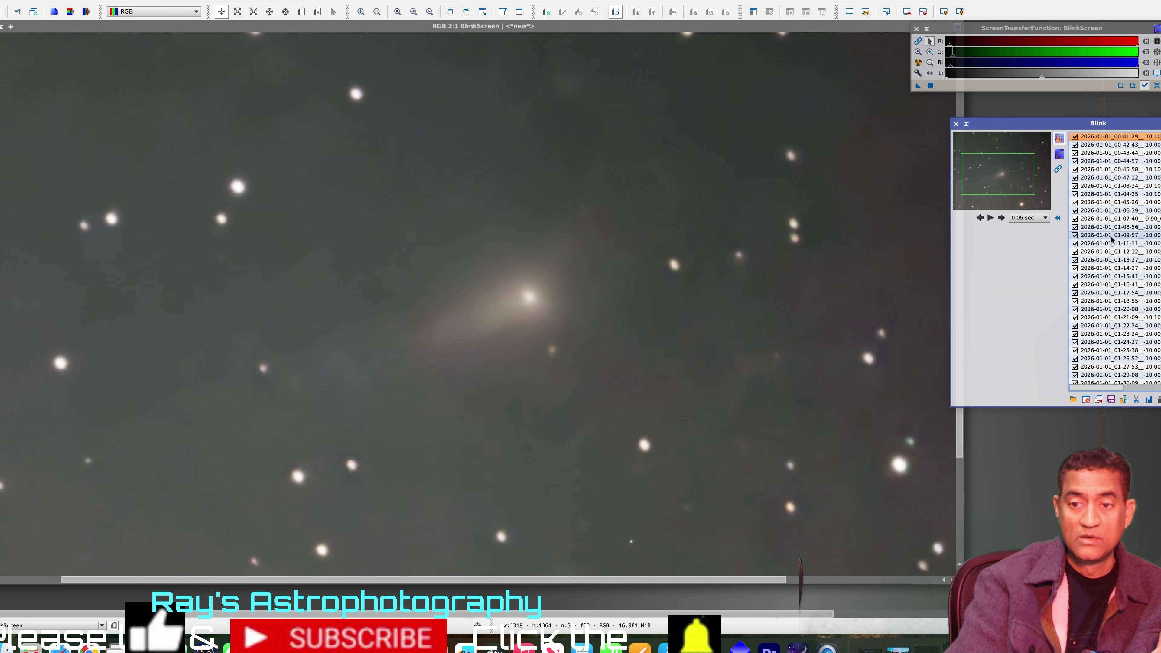
Advance forward through the comet frames toward the 02-26-00 exposure as stars stream past.
key("Down")
key("Down")
key("Down")
key("Down")
key("Down")
key("Down")
key("Down")
key("Down")
key("Down")
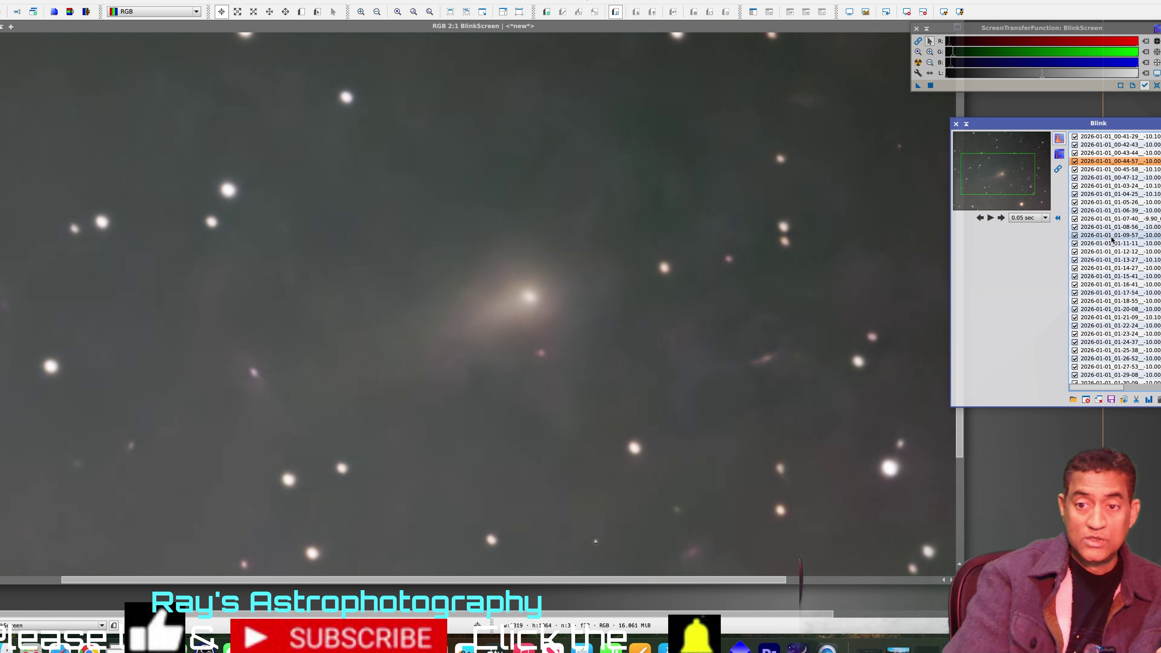
key("Down")
key("Down")
key("Down")
key("Down")
key("Down")
key("Down")
key("Down")
key("Down")
key("Down")
key("Down")
key("Down")
key("Down")
key("Down")
key("Down")
key("Down")
key("Down")
key("Down")
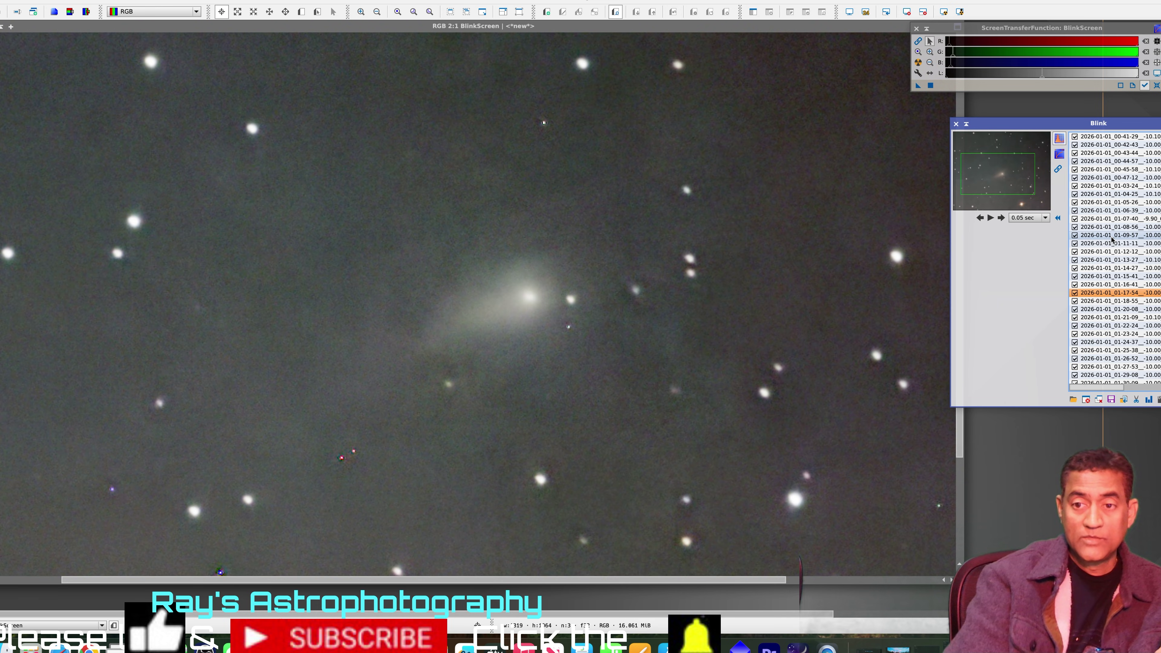
key("Down")
key("Down")
key("Down")
key("Down")
key("Down")
key("Down")
key("Down")
key("Down")
key("Down")
key("Down")
key("Down")
key("Down")
key("Down")
key("Down")
key("Down")
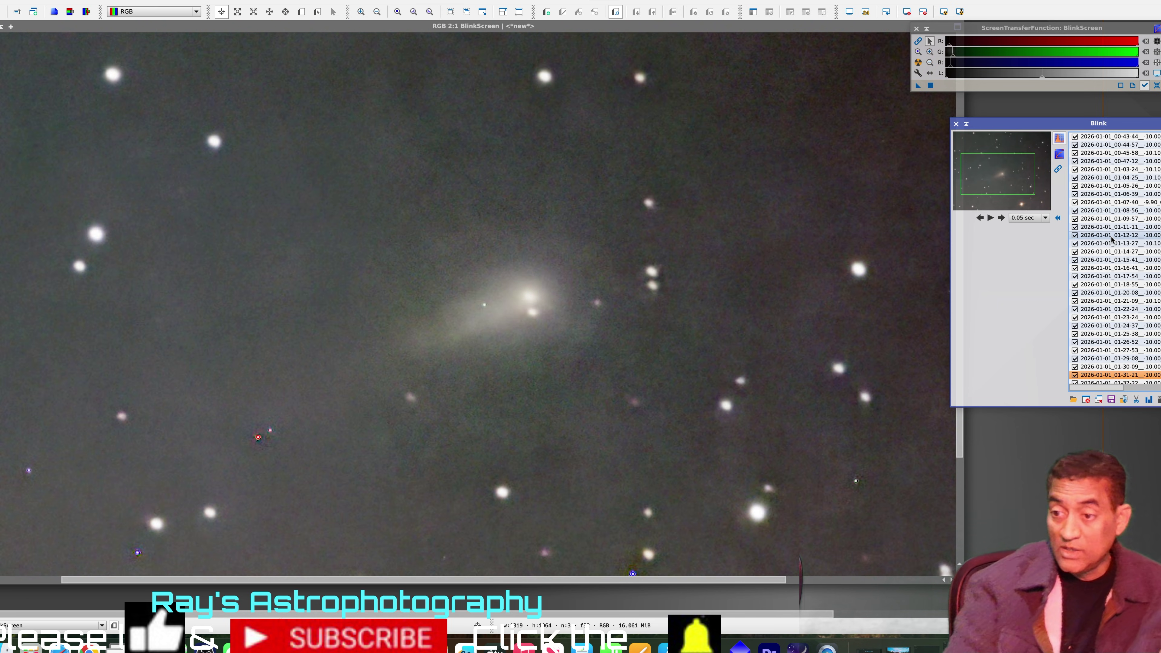
key("Down")
key("Down")
key("Down")
key("Down")
key("Down")
key("Down")
key("Down")
key("Down")
key("Down")
key("Down")
key("Down")
key("Down")
key("Down")
key("Down")
key("Down")
key("Down")
key("Down")
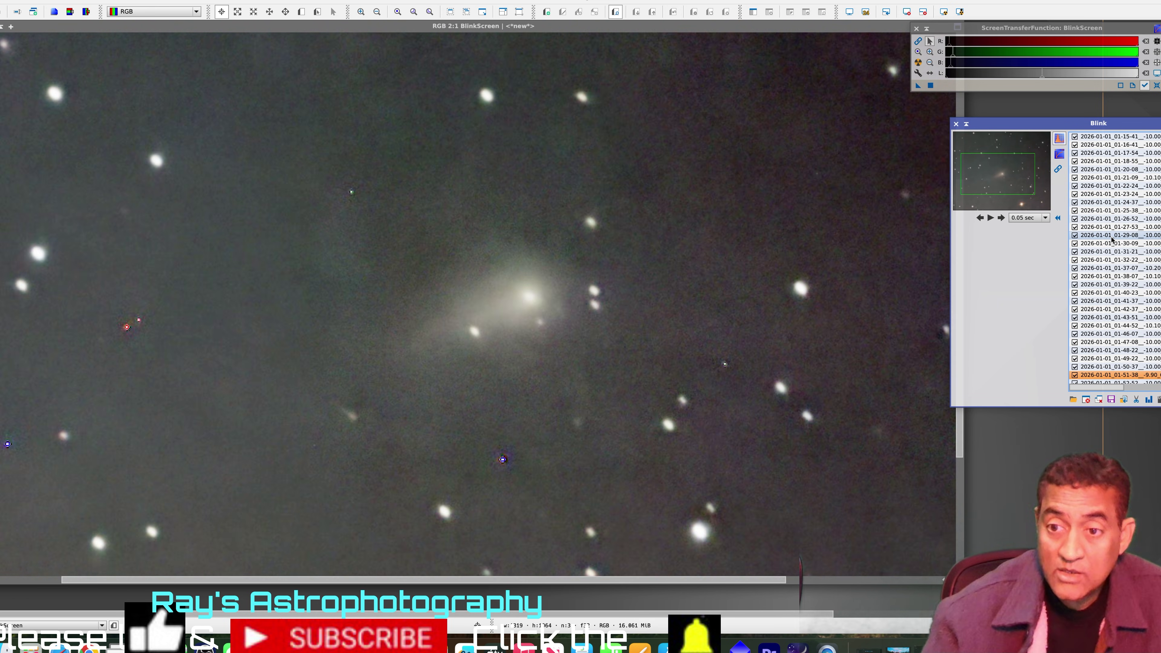
key("Down")
key("Down")
key("Down")
key("Down")
key("Down")
key("Down")
key("Down")
key("Down")
key("Down")
key("Down")
key("Down")
key("Down")
key("Down")
key("Down")
key("Down")
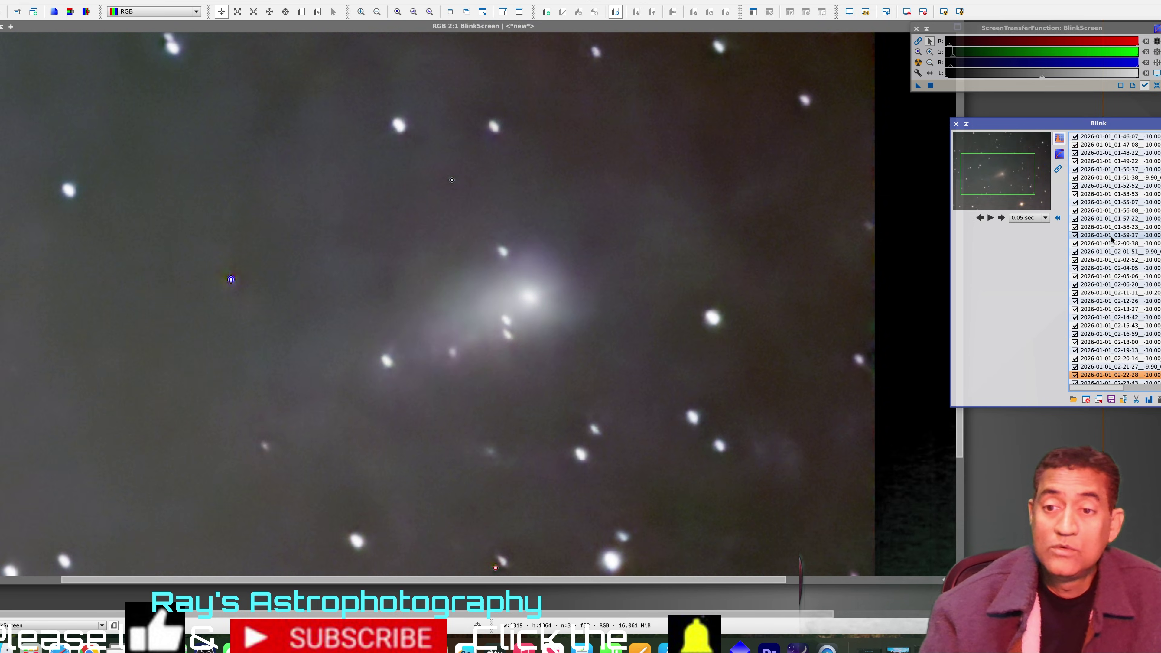